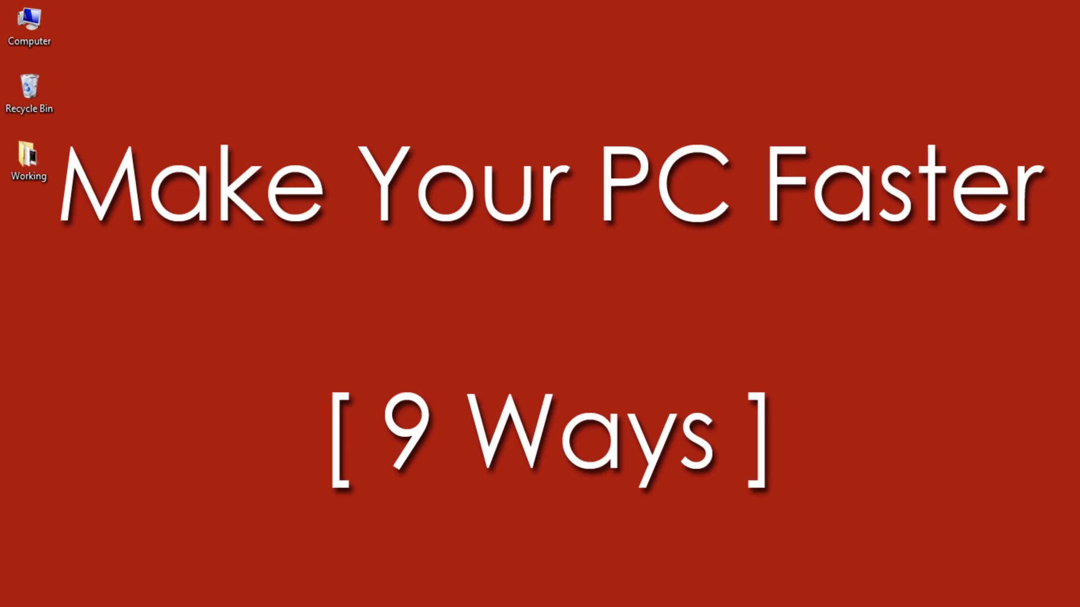
- Open the user account's temporary files folder by running %temp%
{"action": "key", "text": "super+r"}
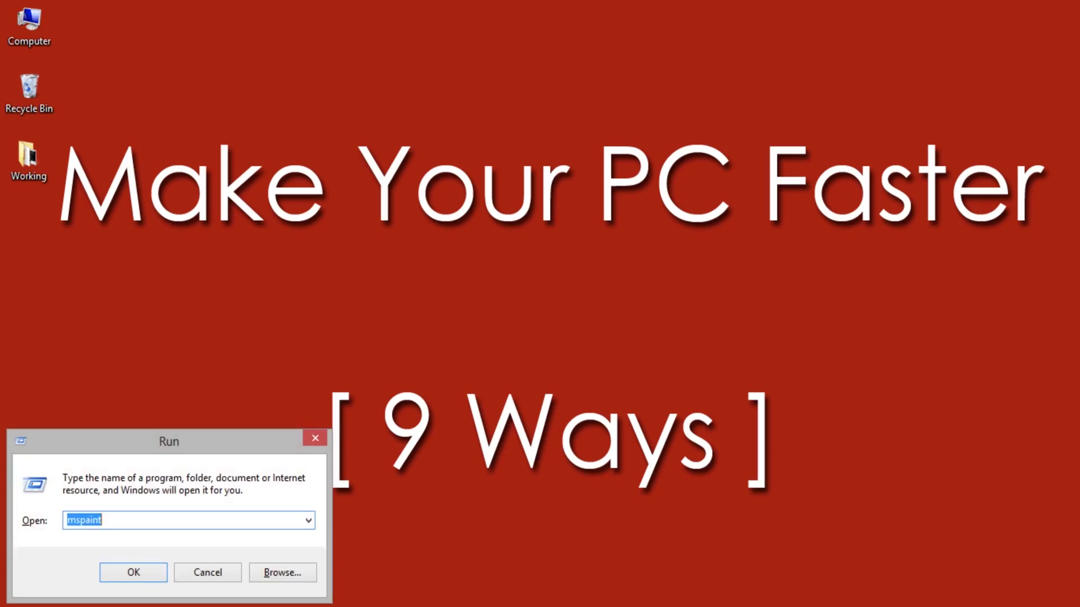
{"action": "key", "text": "BackSpace"}
{"action": "type", "text": "%temp%"}
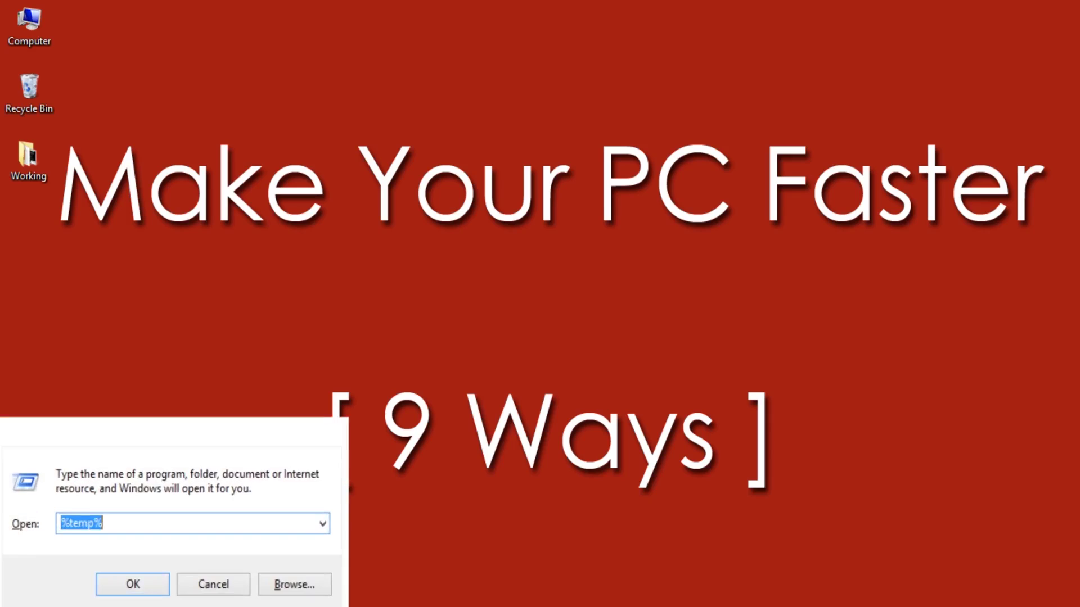
{"action": "key", "text": "Return"}
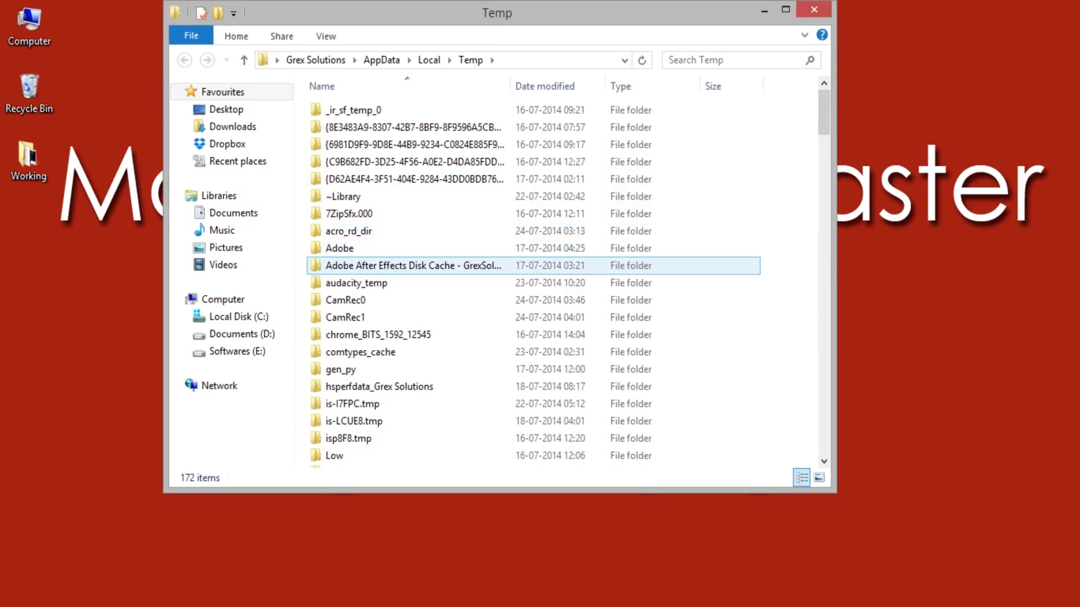
- Permanently delete all files and folders in the user account's Temp folder
{"action": "left_click", "coordinate": [414, 179]}
{"action": "scroll", "coordinate": [506, 281], "scroll_direction": "down", "scroll_amount": 4}
{"action": "left_click", "coordinate": [340, 165]}
{"action": "scroll", "coordinate": [495, 196], "scroll_direction": "up", "scroll_amount": 4}
{"action": "left_click", "coordinate": [414, 179]}
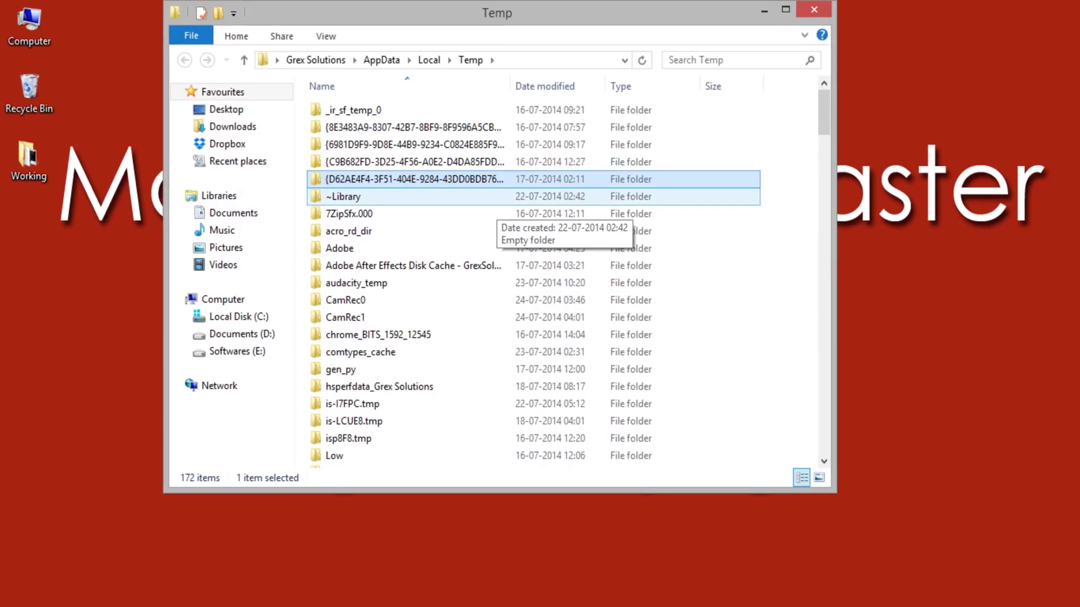
{"action": "key", "text": "ctrl+a"}
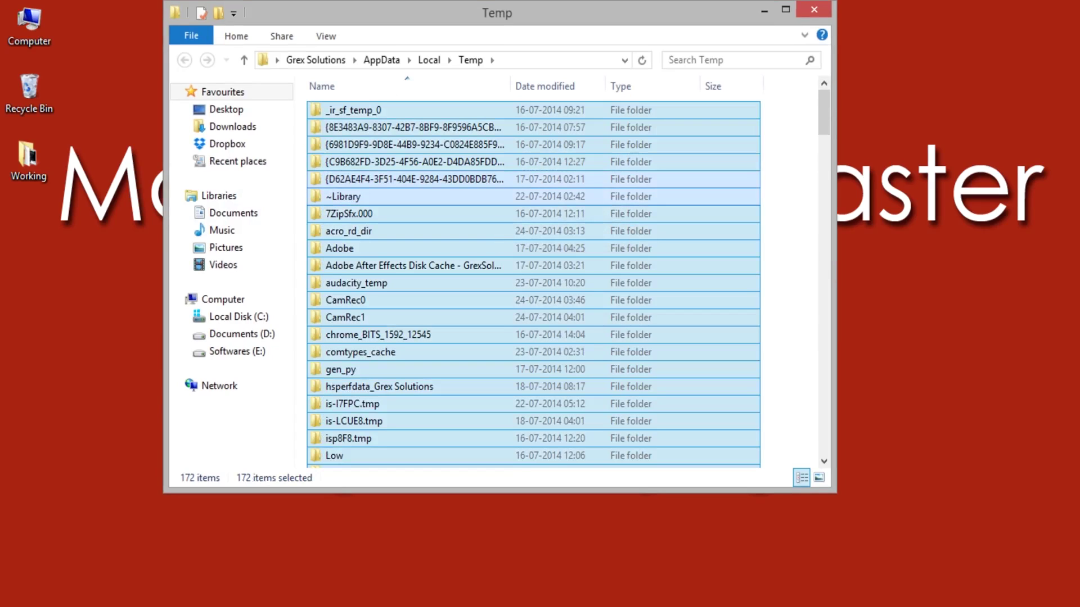
{"action": "key", "text": "shift+Delete"}
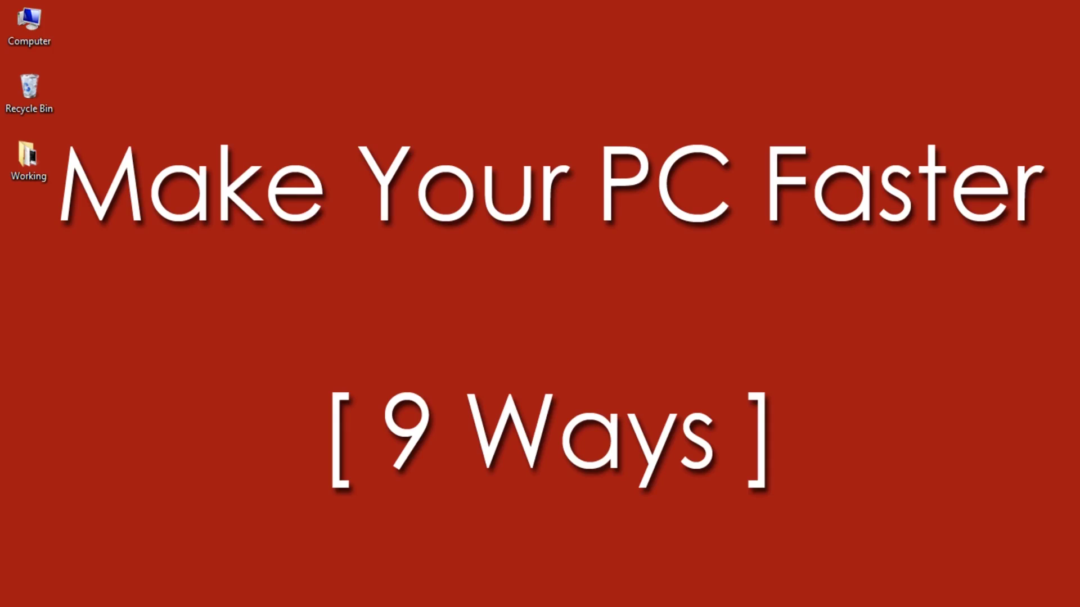
- Open the Windows Temp folder by running temp and delete everything inside it
{"action": "key", "text": "super+r"}
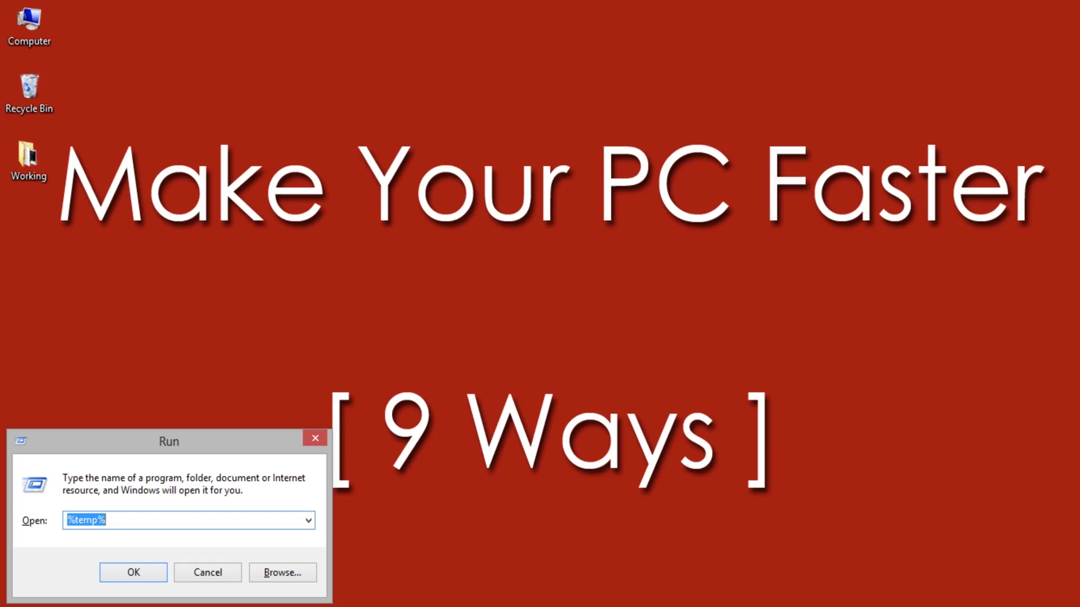
{"action": "type", "text": "temp"}
{"action": "key", "text": "Return"}
{"action": "key", "text": "ctrl+a"}
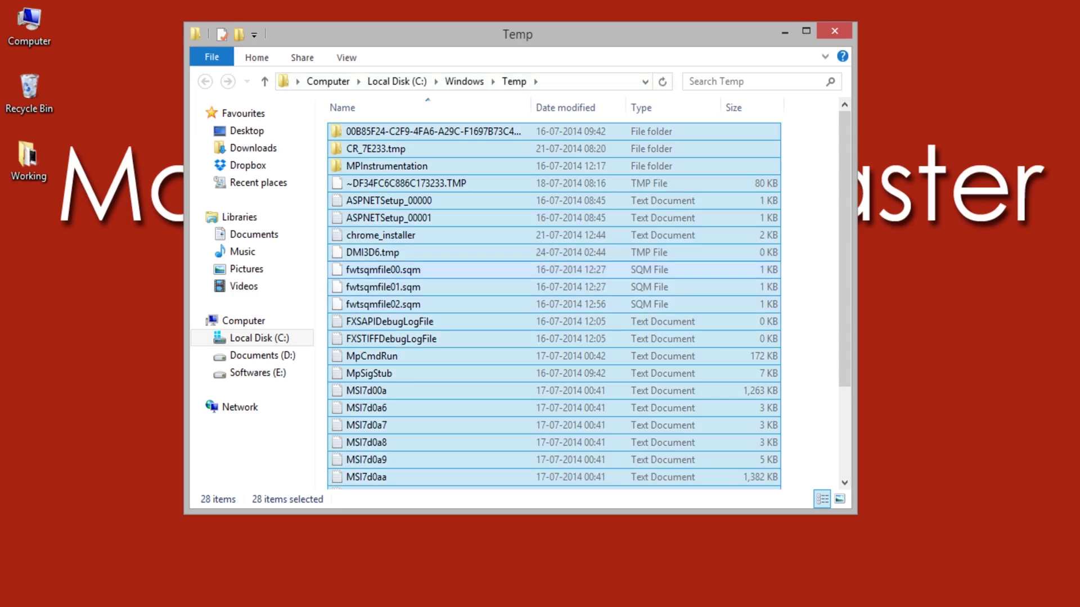
{"action": "right_click", "coordinate": [589, 275]}
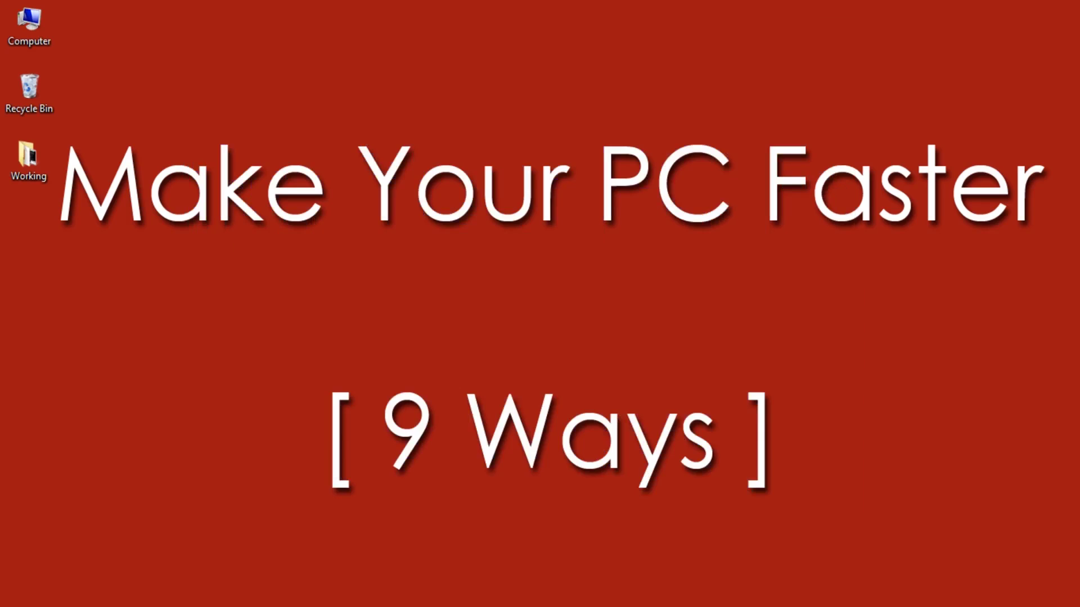
- Open the Windows Prefetch folder by running prefetch and grant permanent access to it
{"action": "key", "text": "super+r"}
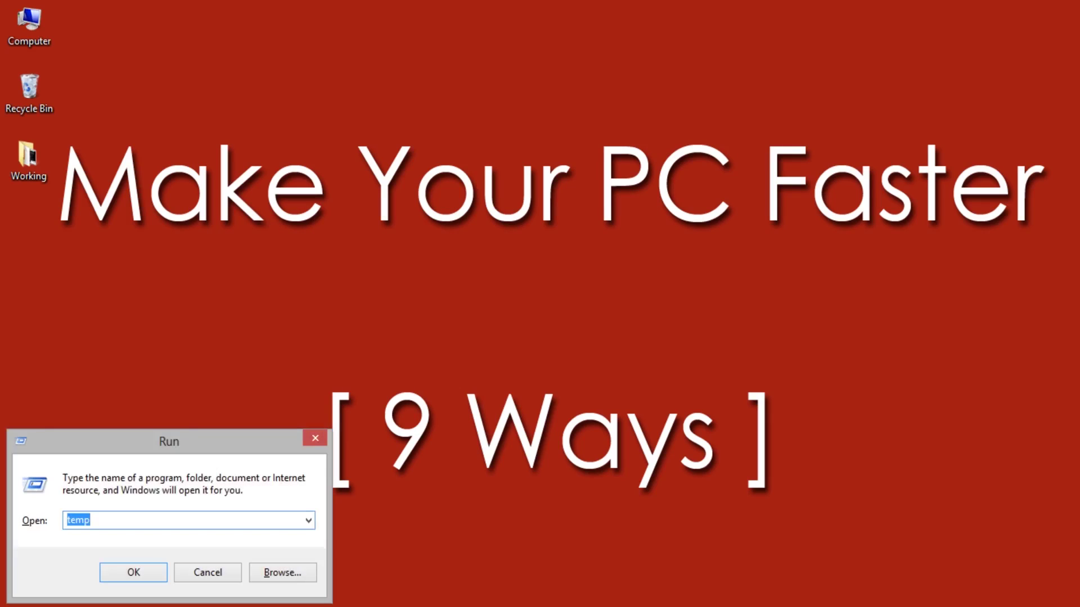
{"action": "type", "text": "prefetch"}
{"action": "key", "text": "Return"}
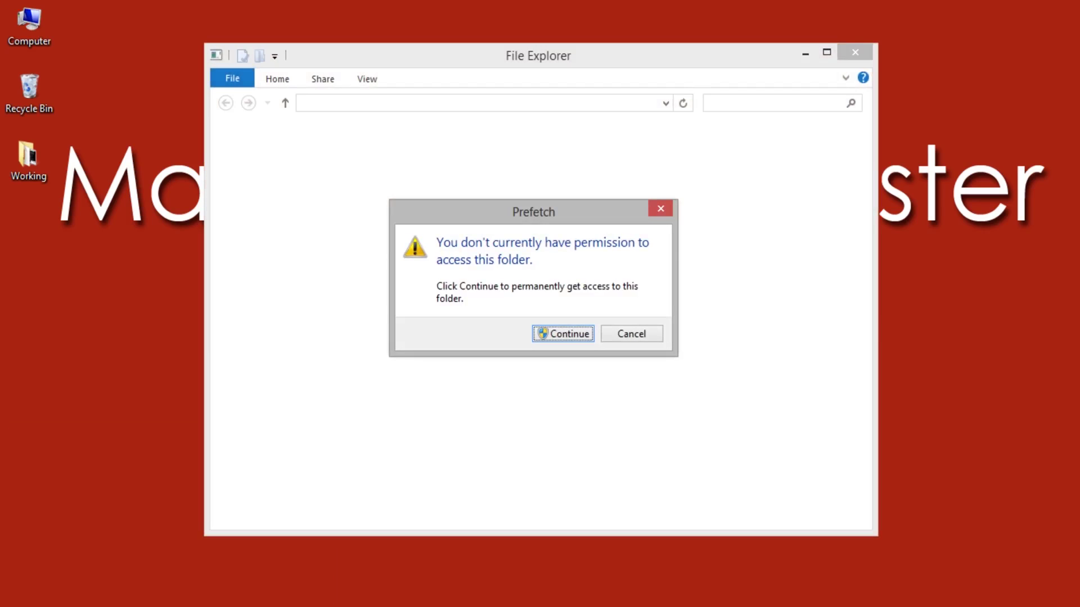
{"action": "left_click", "coordinate": [563, 338]}
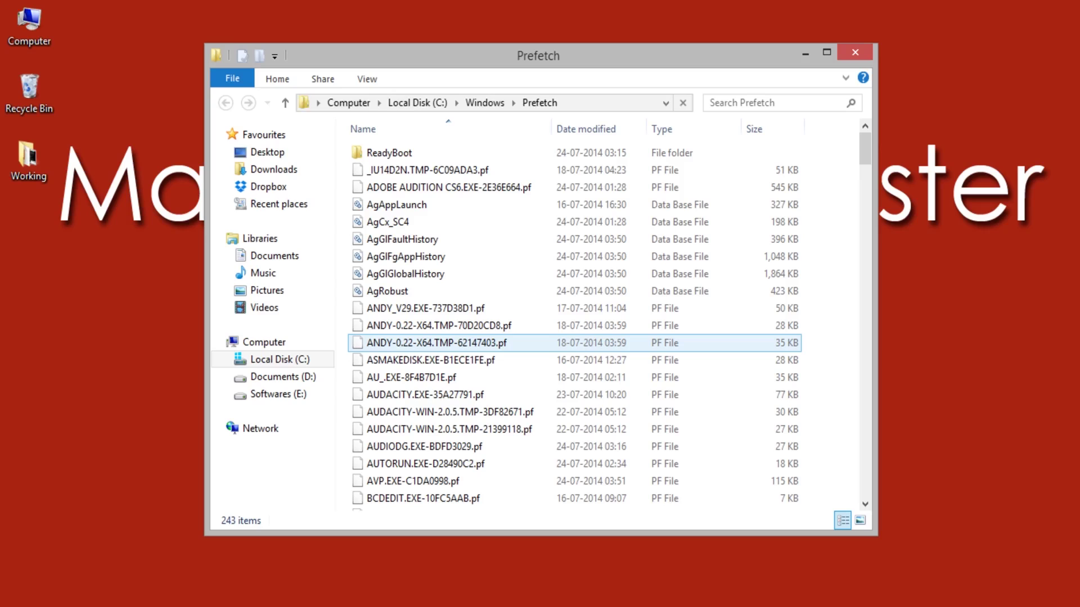
- Permanently delete all contents of the Prefetch folder and close its window
{"action": "left_click", "coordinate": [563, 341]}
{"action": "key", "text": "ctrl+a"}
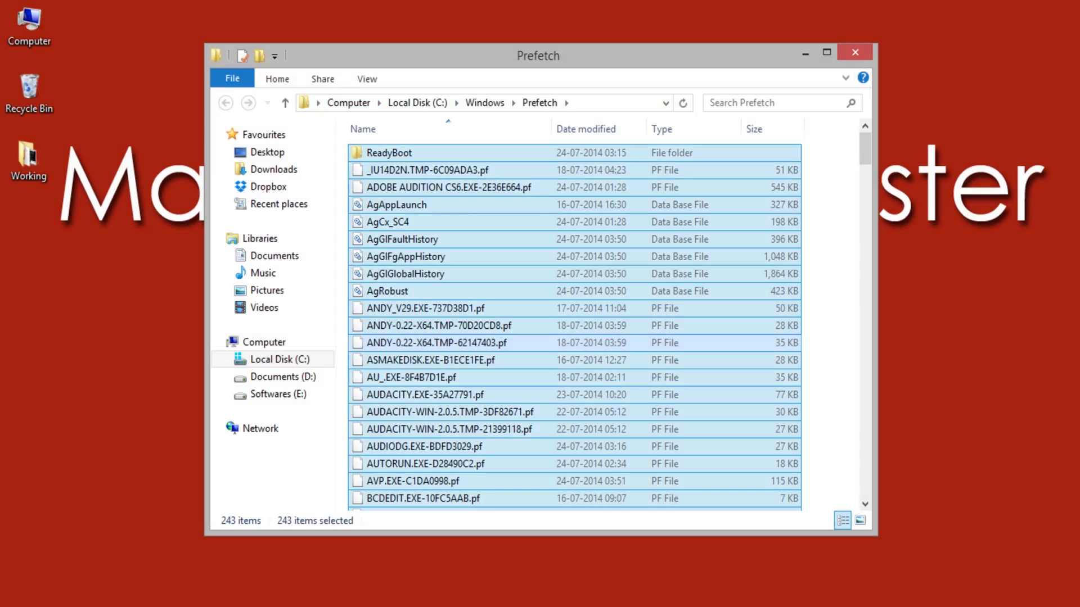
{"action": "key", "text": "shift+Delete"}
{"action": "key", "text": "Return"}
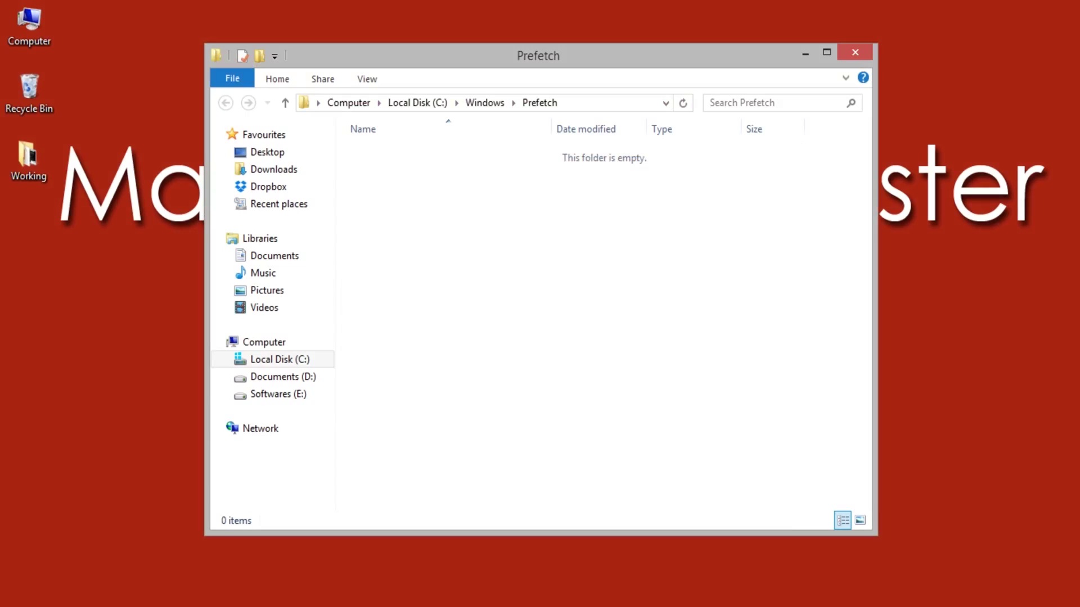
{"action": "left_click", "coordinate": [855, 53]}
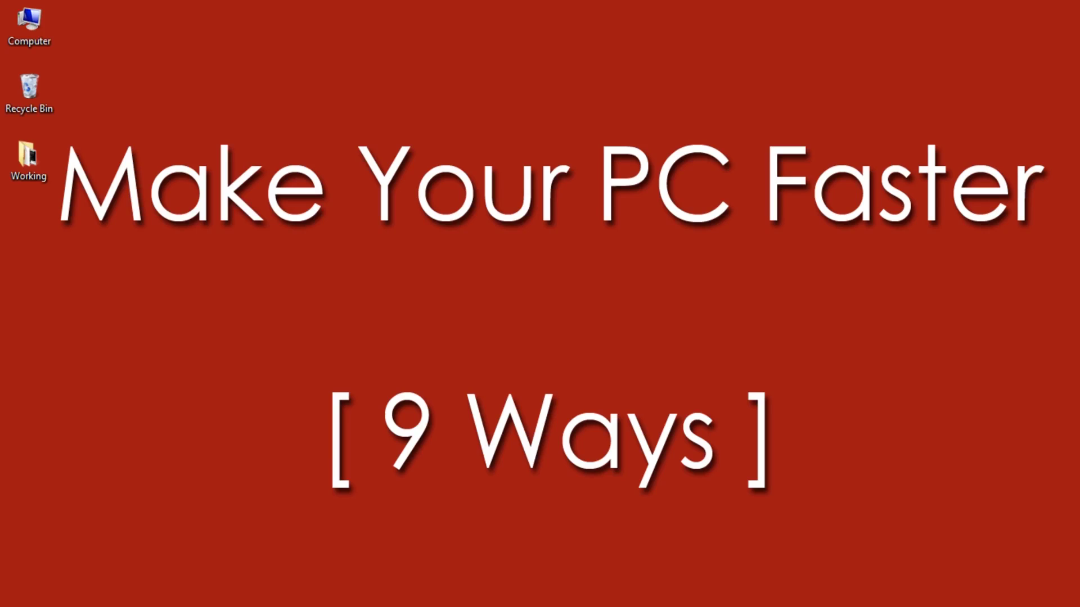
- Search the system settings for "disk" and open the option to free up disk space by deleting unnecessary files
{"action": "key", "text": "super"}
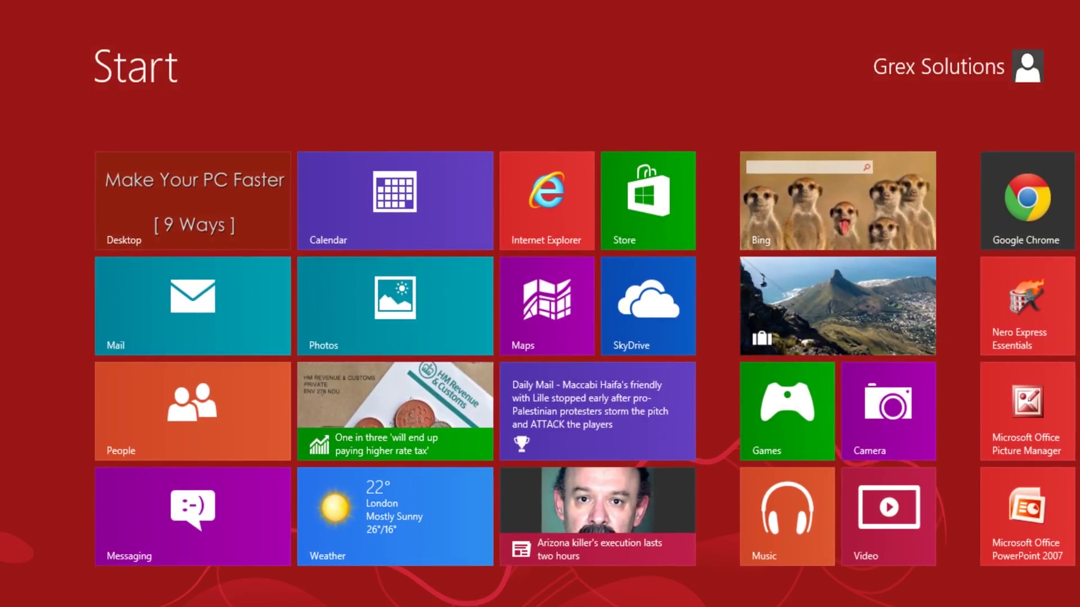
{"action": "type", "text": "d"}
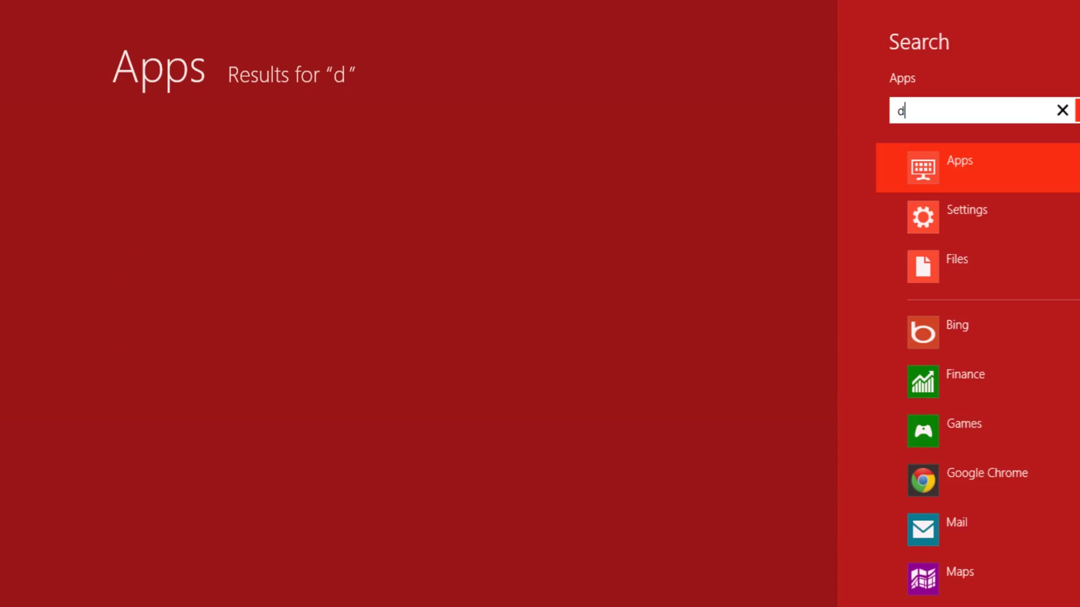
{"action": "type", "text": "isk"}
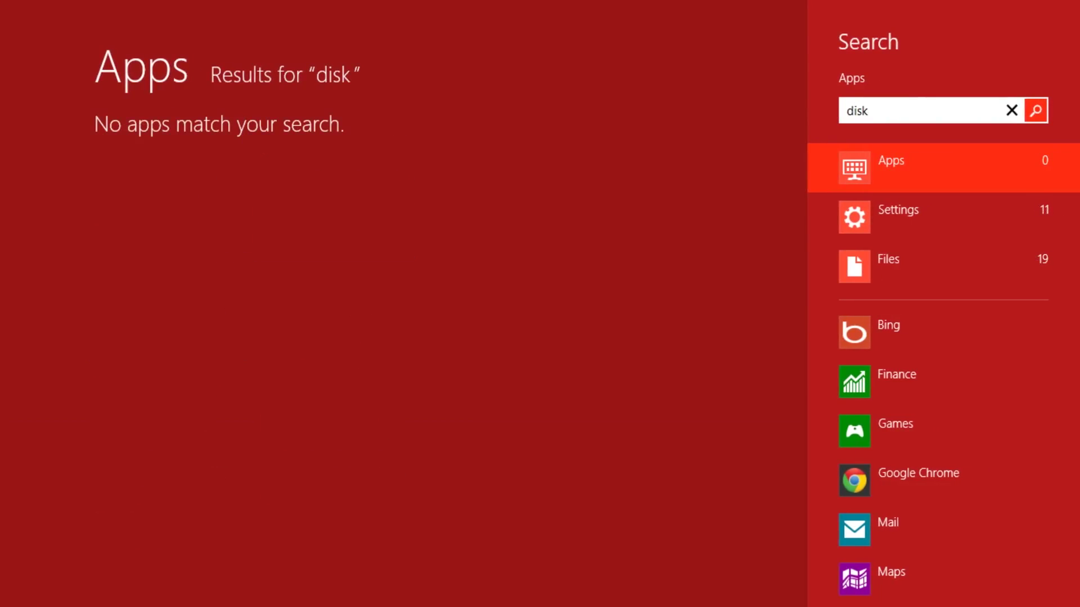
{"action": "left_click", "coordinate": [898, 217]}
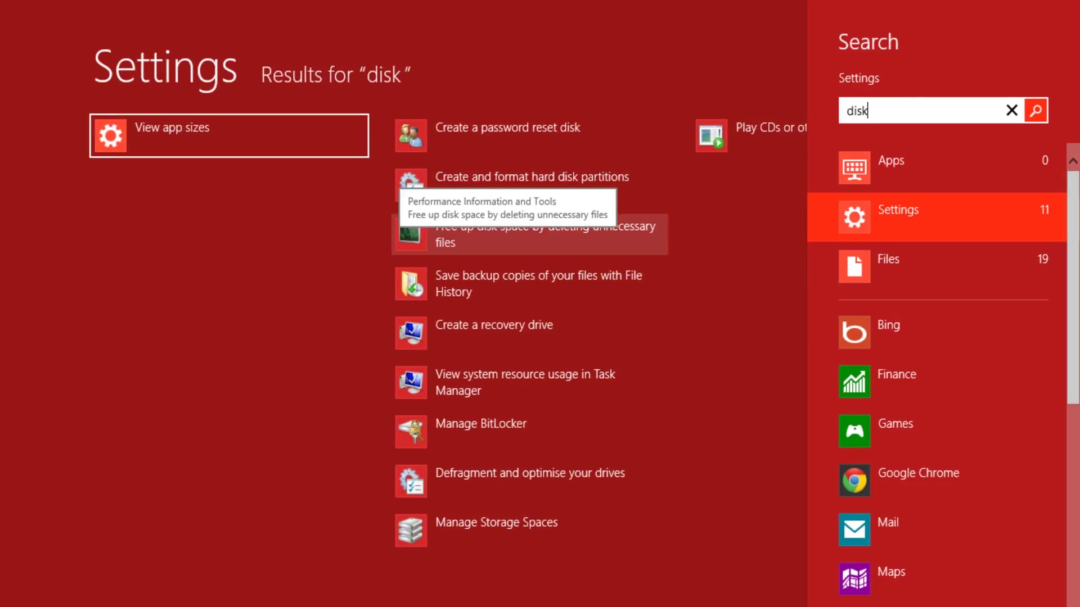
{"action": "left_click", "coordinate": [507, 237]}
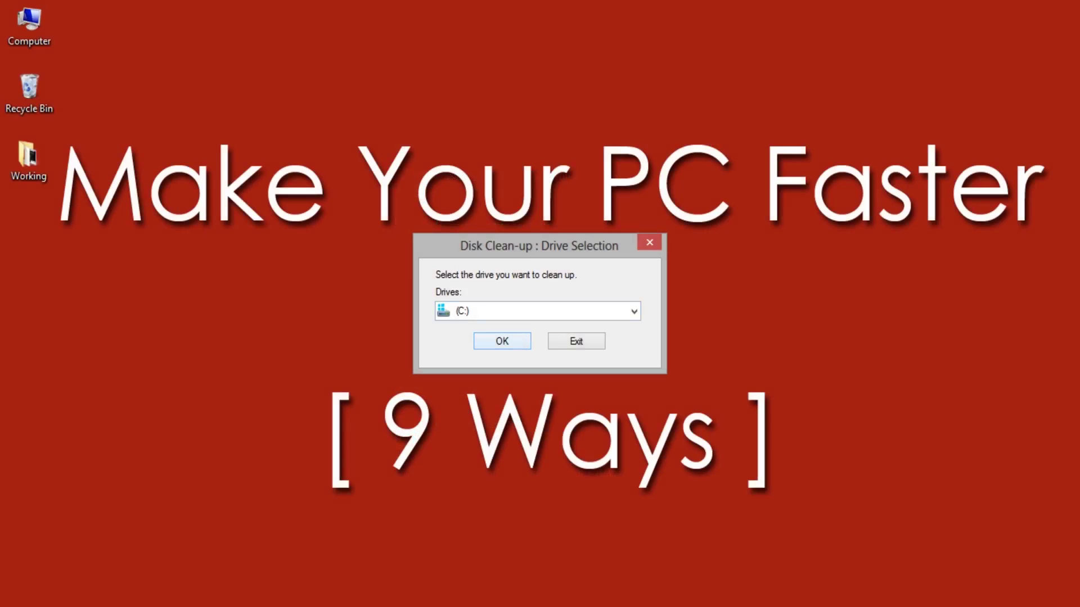
- Clean up drive C:, including system archived and system queued Windows Error Reporting files, and skip all items needing administrator permission
{"action": "key", "text": "Return"}
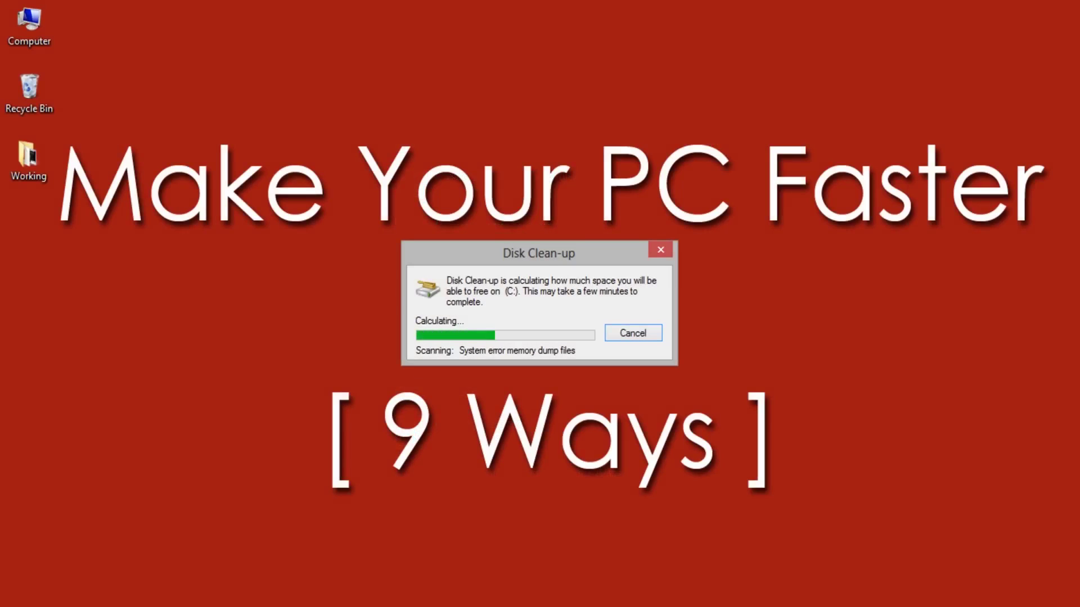
{"action": "left_click_drag", "start_coordinate": [195, 56], "coordinate": [515, 70]}
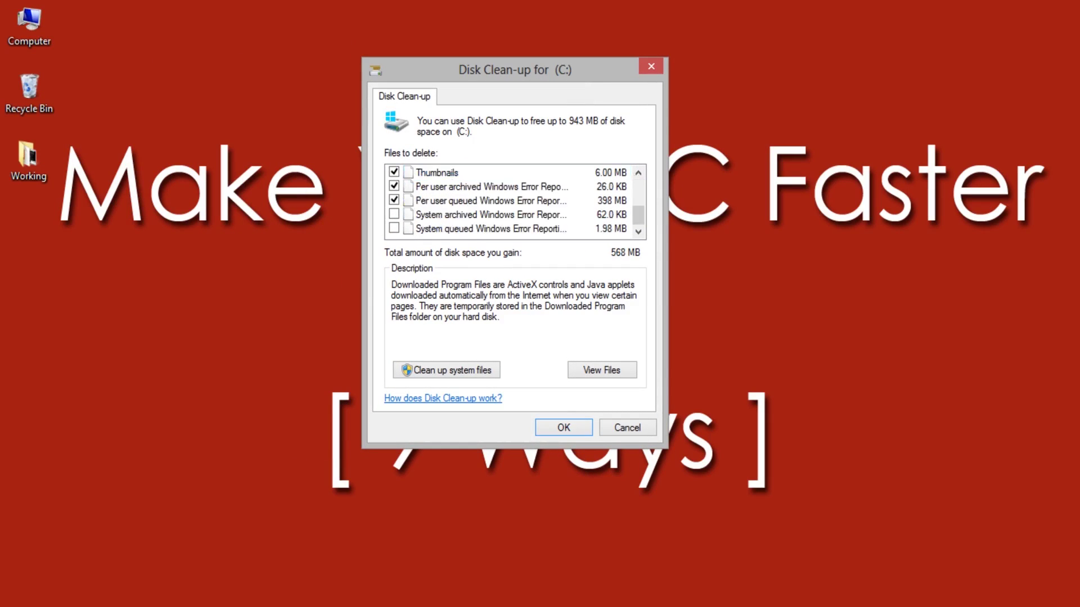
{"action": "left_click", "coordinate": [394, 214]}
{"action": "left_click", "coordinate": [394, 228]}
{"action": "left_click", "coordinate": [563, 427]}
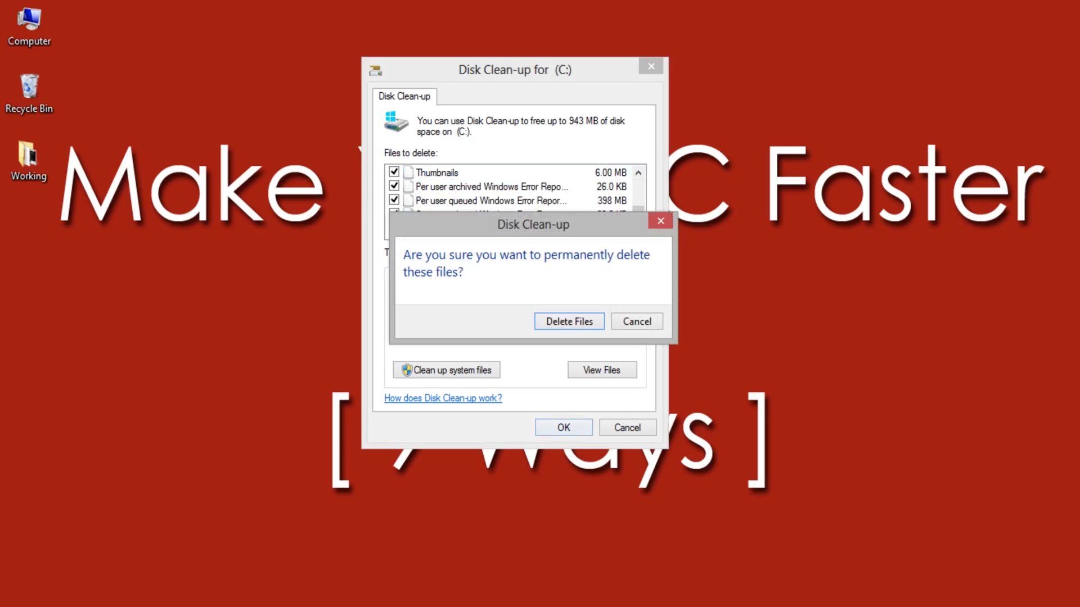
{"action": "key", "text": "Return"}
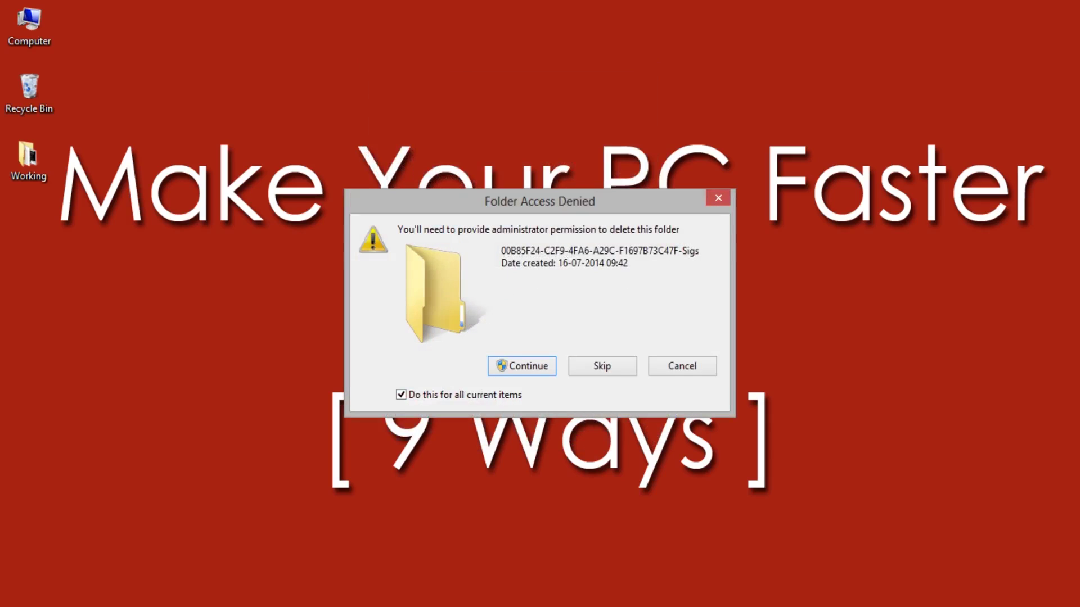
{"action": "left_click", "coordinate": [602, 366]}
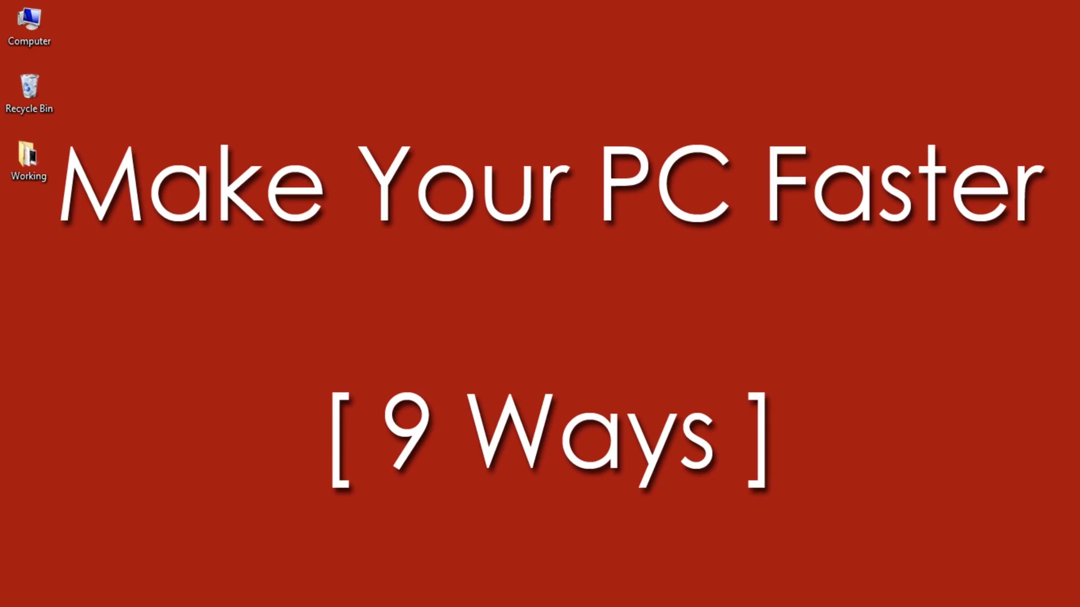
- Open the Virtual Memory settings through the computer's advanced system properties and performance options
{"action": "right_click", "coordinate": [29, 25]}
{"action": "left_click", "coordinate": [85, 232]}
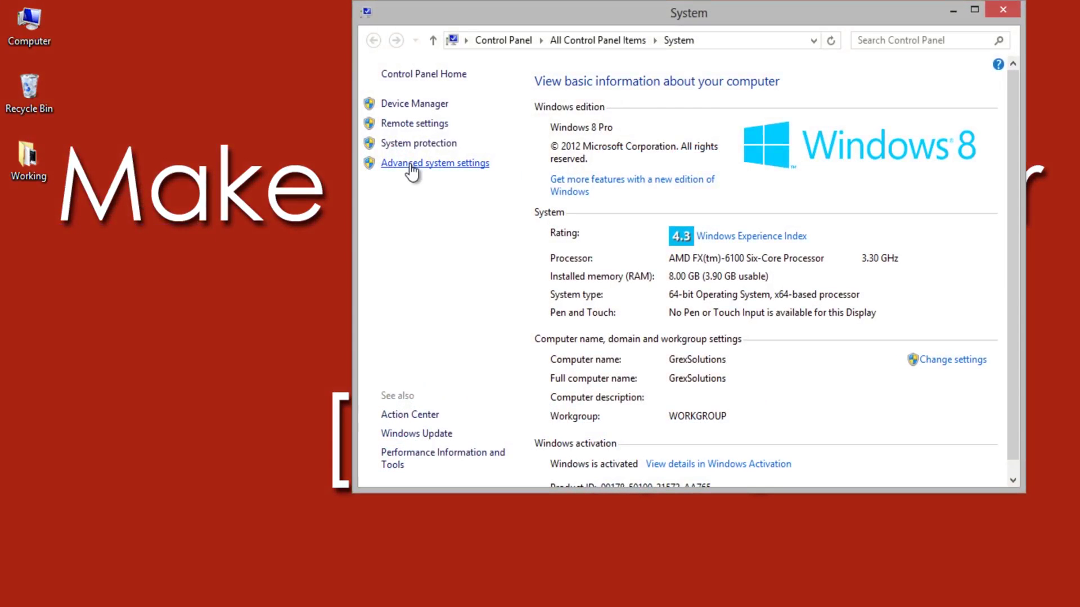
{"action": "left_click", "coordinate": [412, 164]}
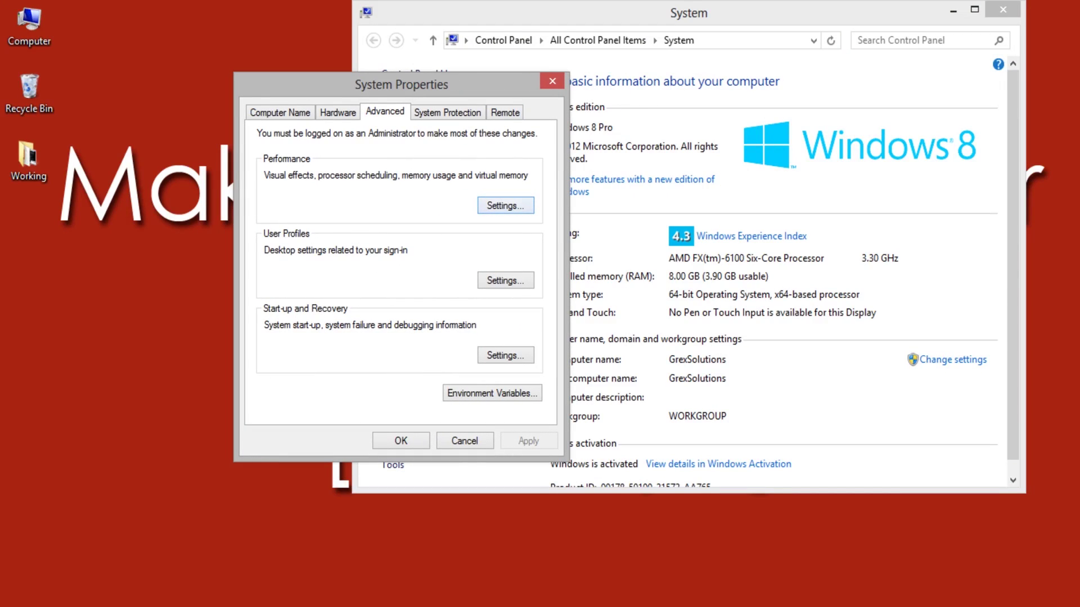
{"action": "left_click", "coordinate": [506, 205]}
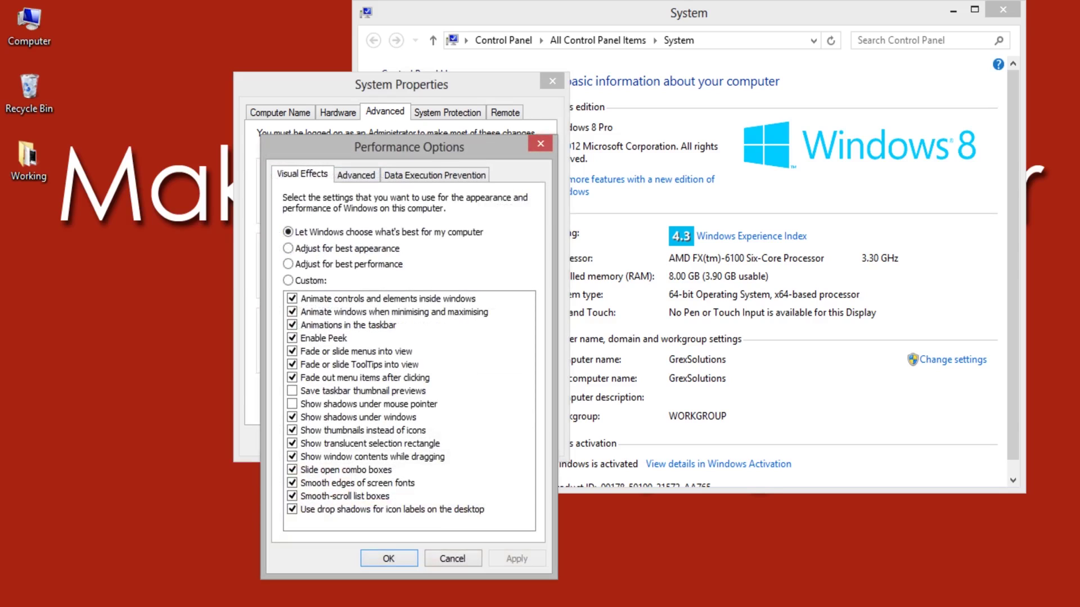
{"action": "left_click", "coordinate": [356, 175]}
{"action": "left_click", "coordinate": [497, 360]}
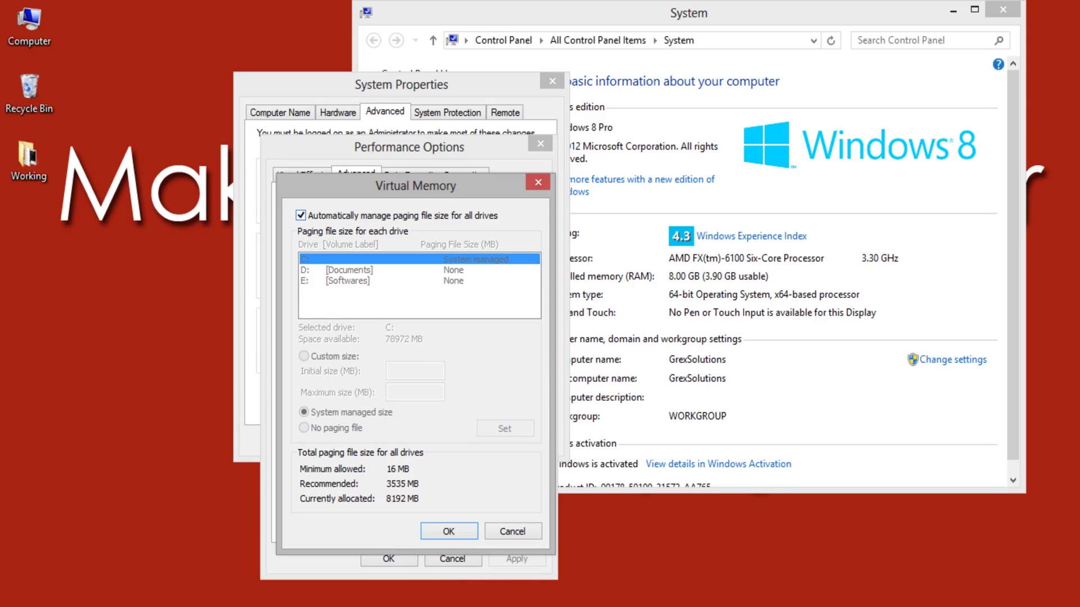
- Turn off automatic paging file management and give drive C: a custom initial and maximum size of 8192 MB, applying all settings
{"action": "left_click", "coordinate": [301, 216]}
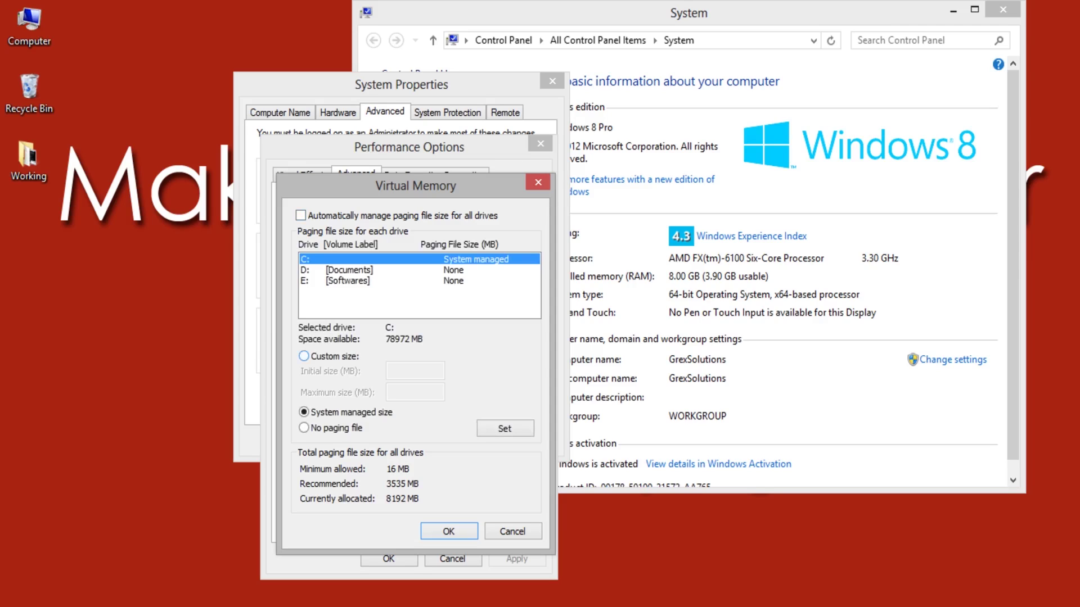
{"action": "key", "text": "alt+c"}
{"action": "key", "text": "Tab"}
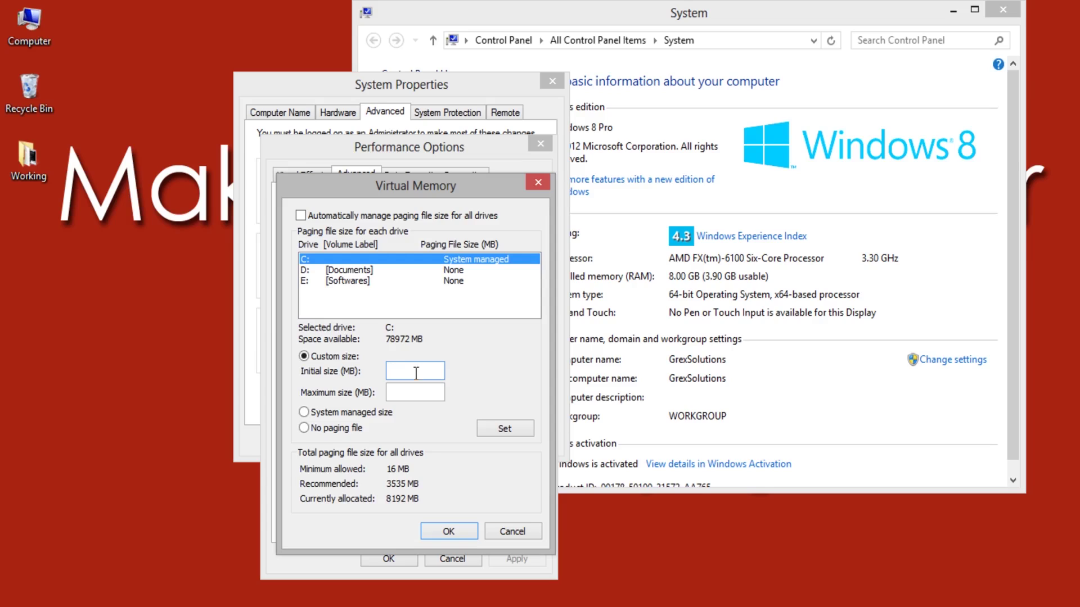
{"action": "type", "text": "8192"}
{"action": "key", "text": "Tab"}
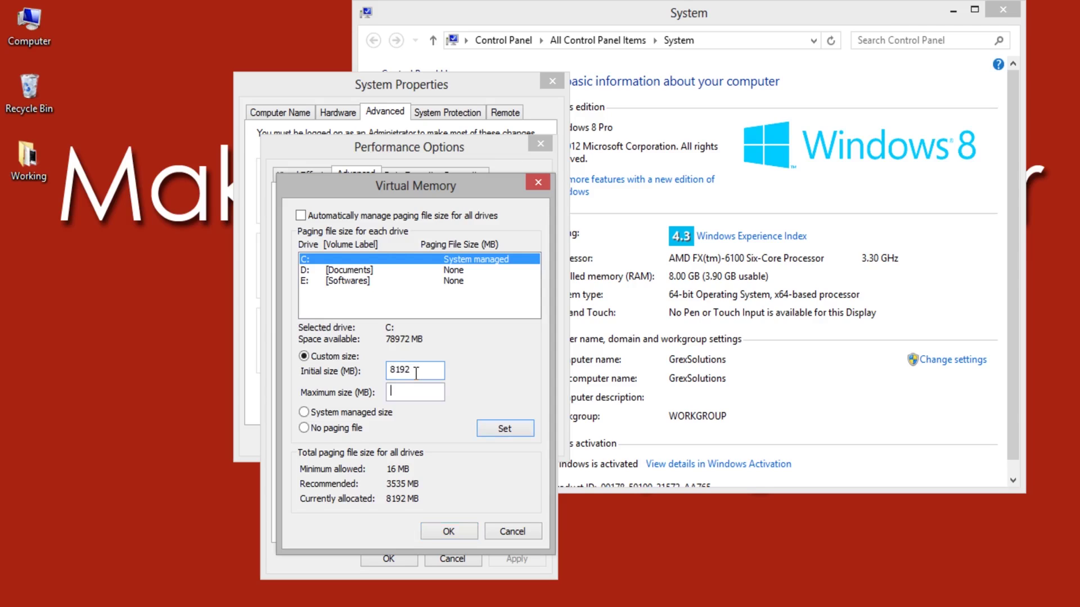
{"action": "type", "text": "8192"}
{"action": "key", "text": "Return"}
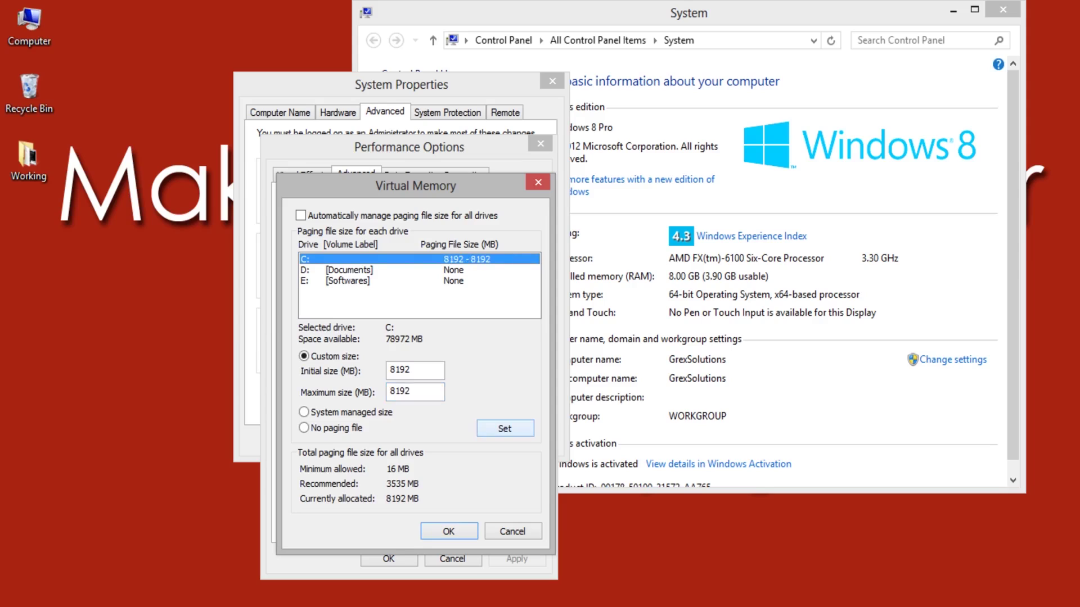
{"action": "key", "text": "Return"}
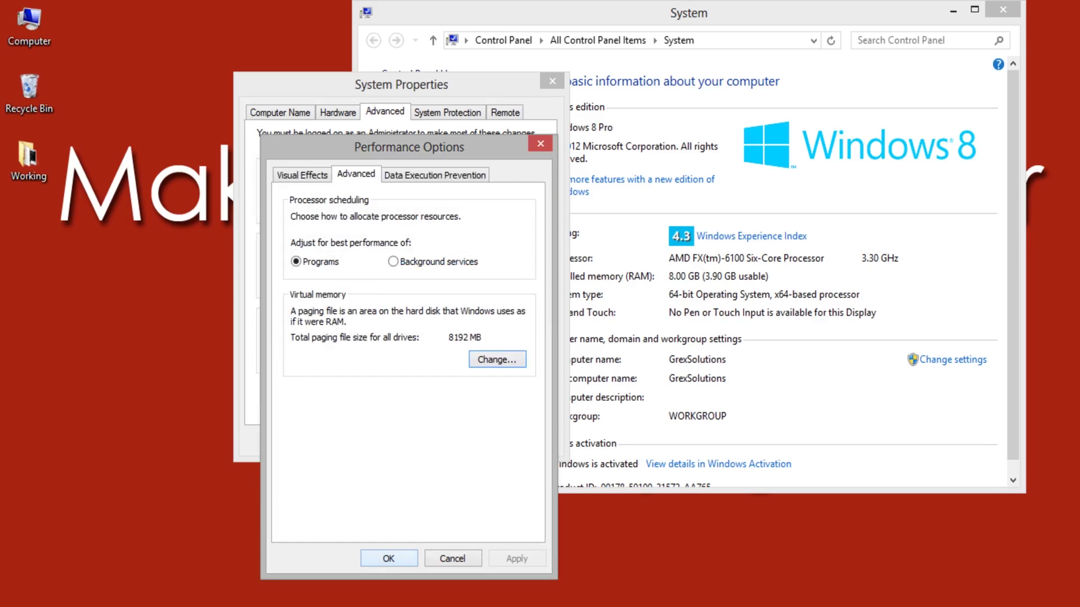
{"action": "key", "text": "Return"}
{"action": "key", "text": "Return"}
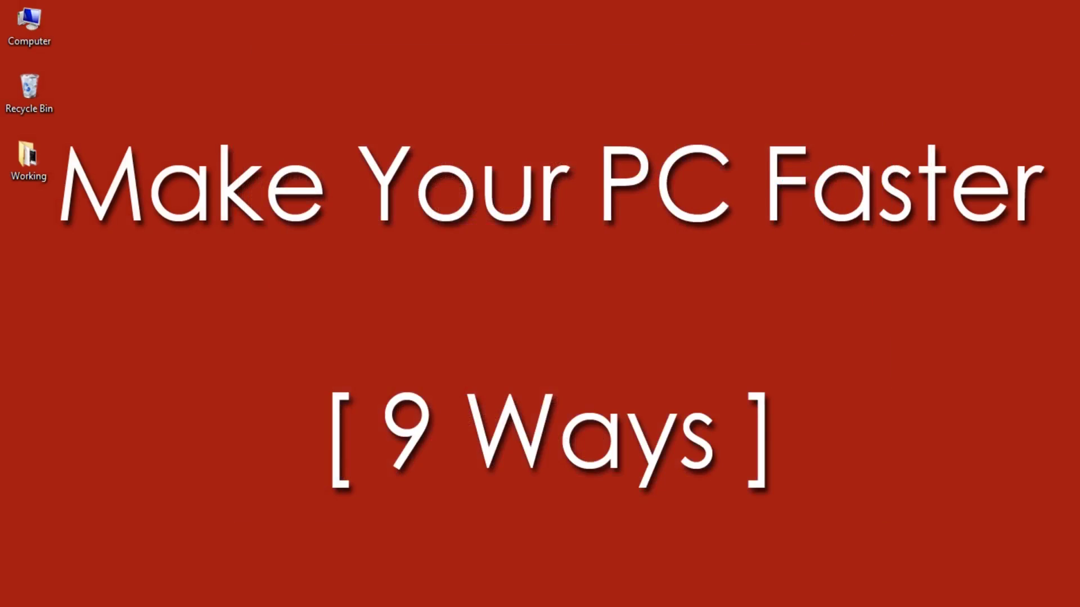
- Run msconfig and open the Startup section of System Configuration
{"action": "key", "text": "super+r"}
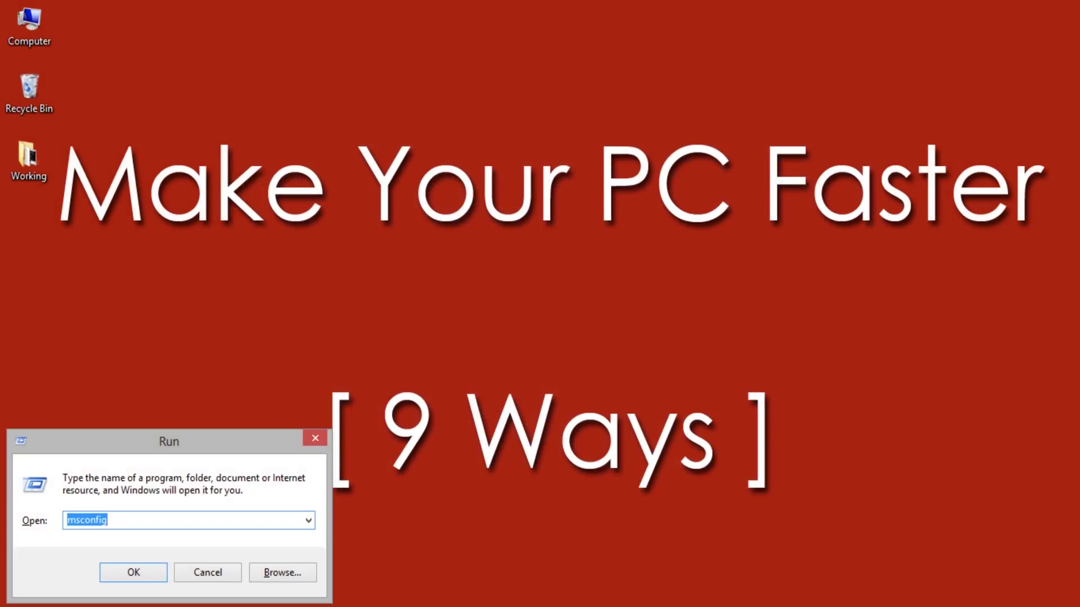
{"action": "left_click", "coordinate": [130, 521]}
{"action": "key", "text": "Return"}
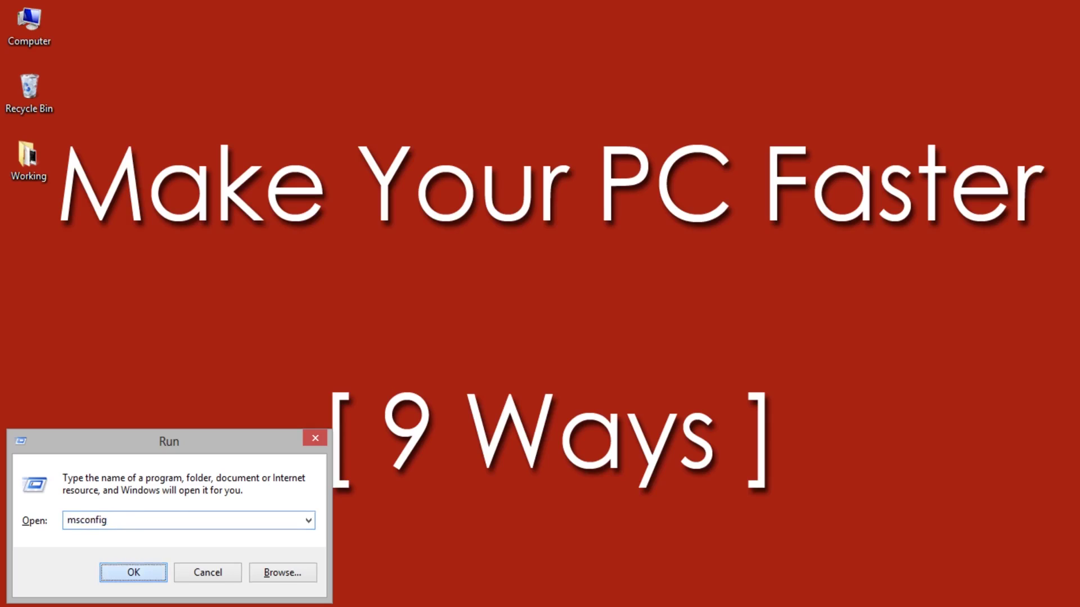
{"action": "left_click", "coordinate": [453, 184]}
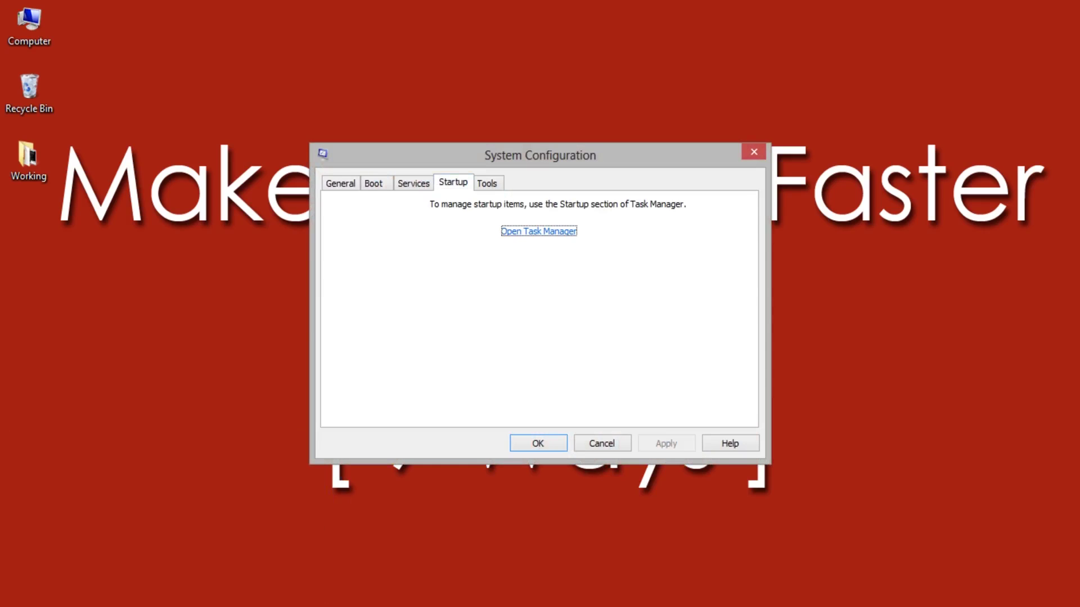
- Review the start-up programs in Task Manager, checking the SwitchBoard Server and QuickTime Task entries, and close it
{"action": "left_click", "coordinate": [526, 231]}
{"action": "left_click", "coordinate": [477, 158]}
{"action": "left_click", "coordinate": [477, 250]}
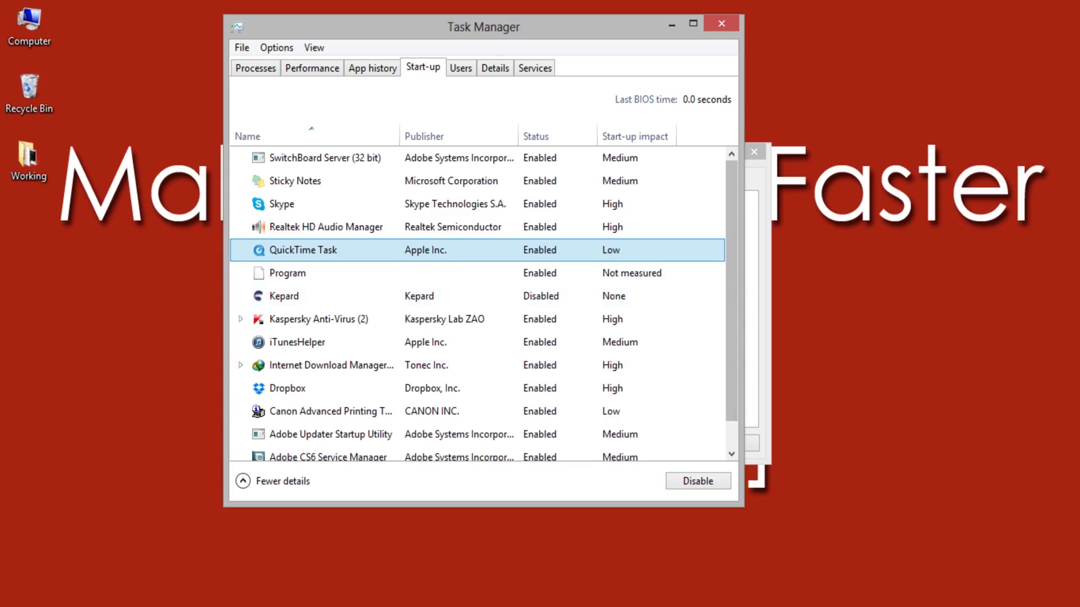
{"action": "left_click", "coordinate": [721, 23]}
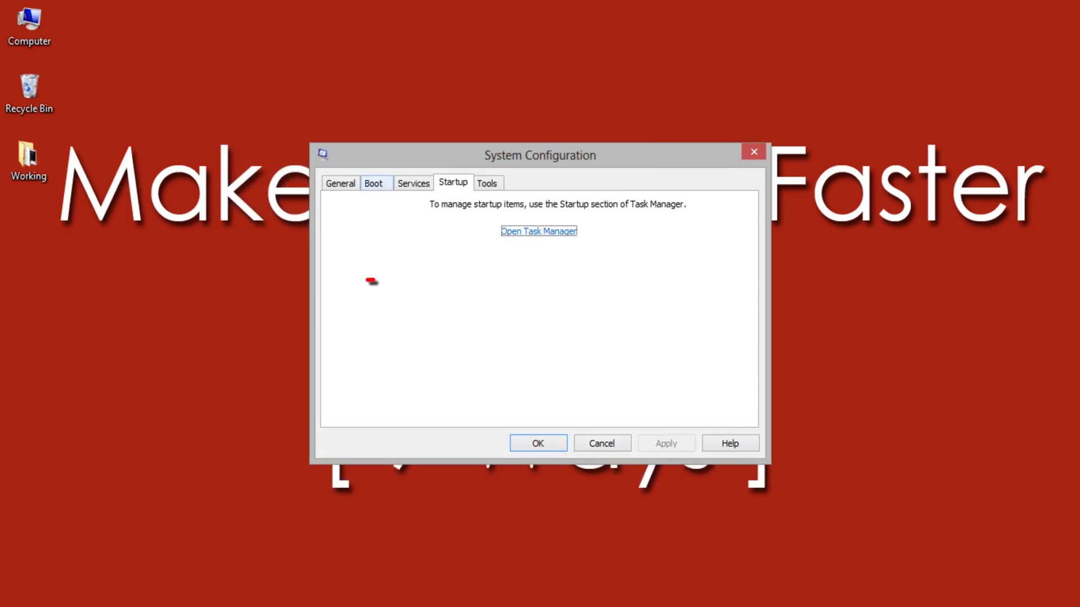
- Set the advanced boot options to use 6 processors and enable the maximum memory option
{"action": "left_click", "coordinate": [375, 183]}
{"action": "left_click", "coordinate": [382, 301]}
{"action": "key", "text": "alt+v"}
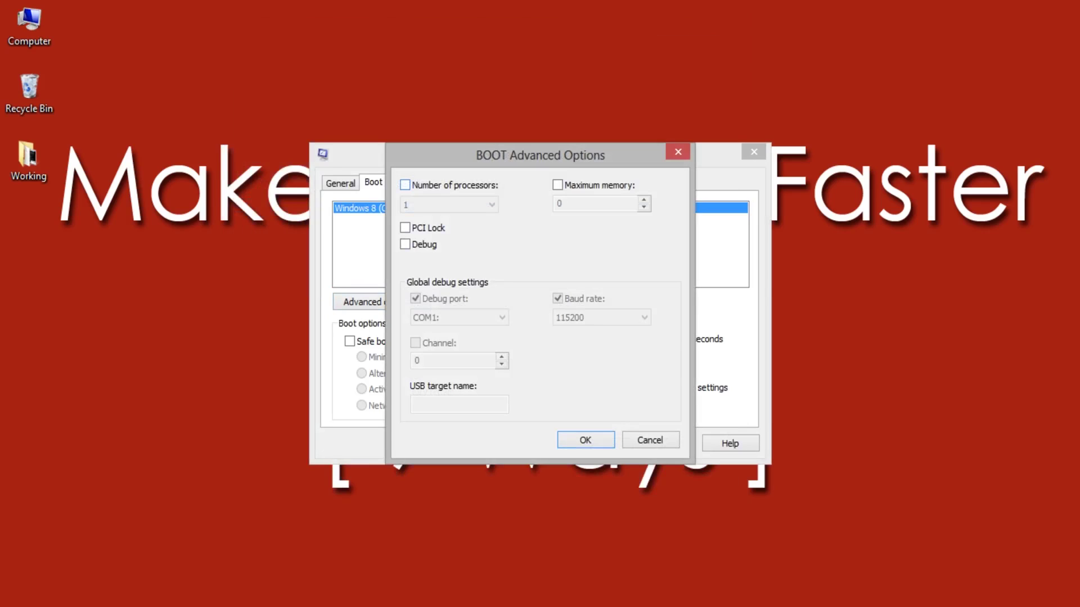
{"action": "left_click", "coordinate": [449, 205]}
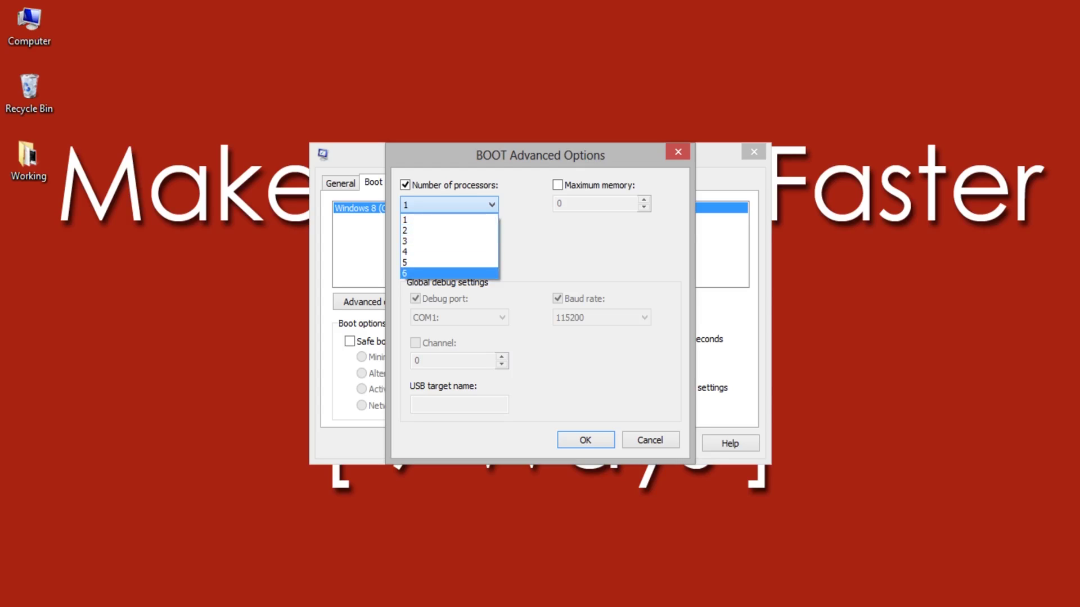
{"action": "left_click", "coordinate": [448, 273]}
{"action": "left_click", "coordinate": [557, 185]}
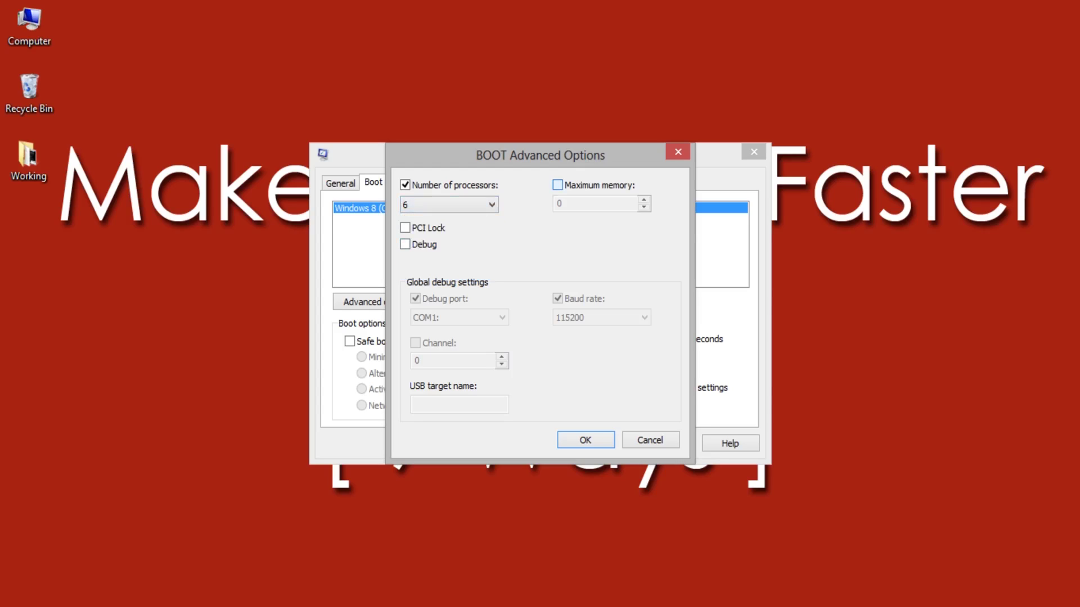
{"action": "key", "text": "Return"}
- Apply the System Configuration changes and exit without restarting the computer
{"action": "left_click", "coordinate": [666, 443]}
{"action": "left_click", "coordinate": [538, 443]}
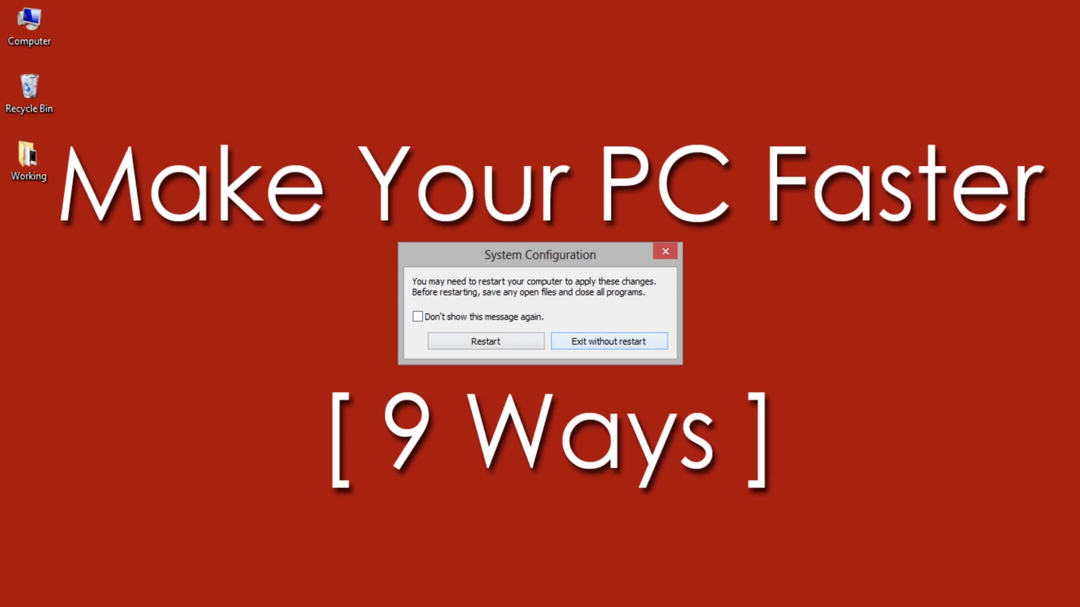
{"action": "key", "text": "Return"}
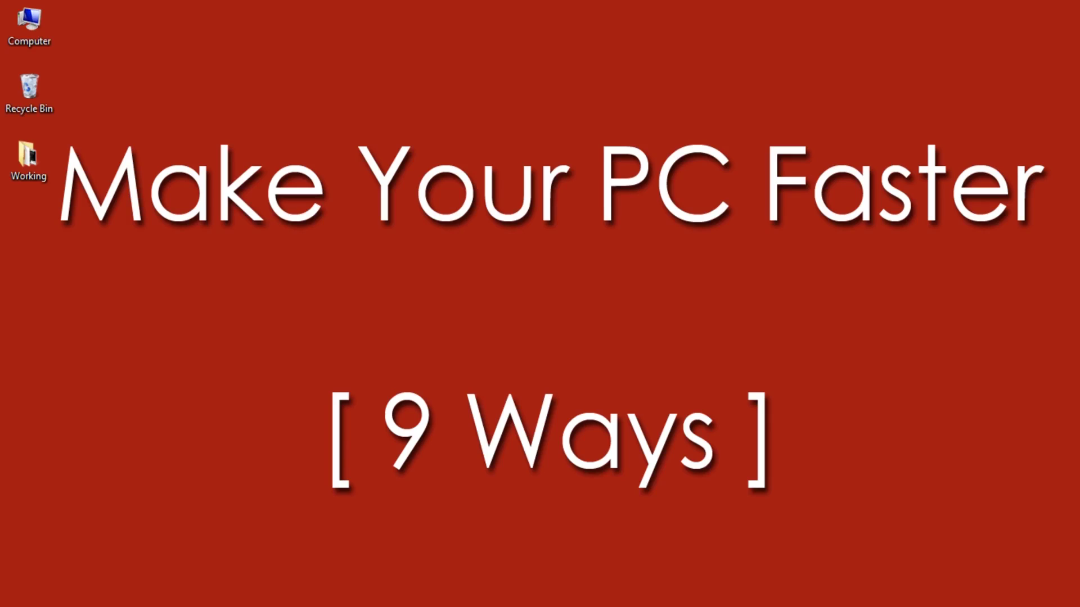
- Run regedit and expand the HKEY_LOCAL_MACHINE\SYSTEM branch of the registry
{"action": "key", "text": "super+r"}
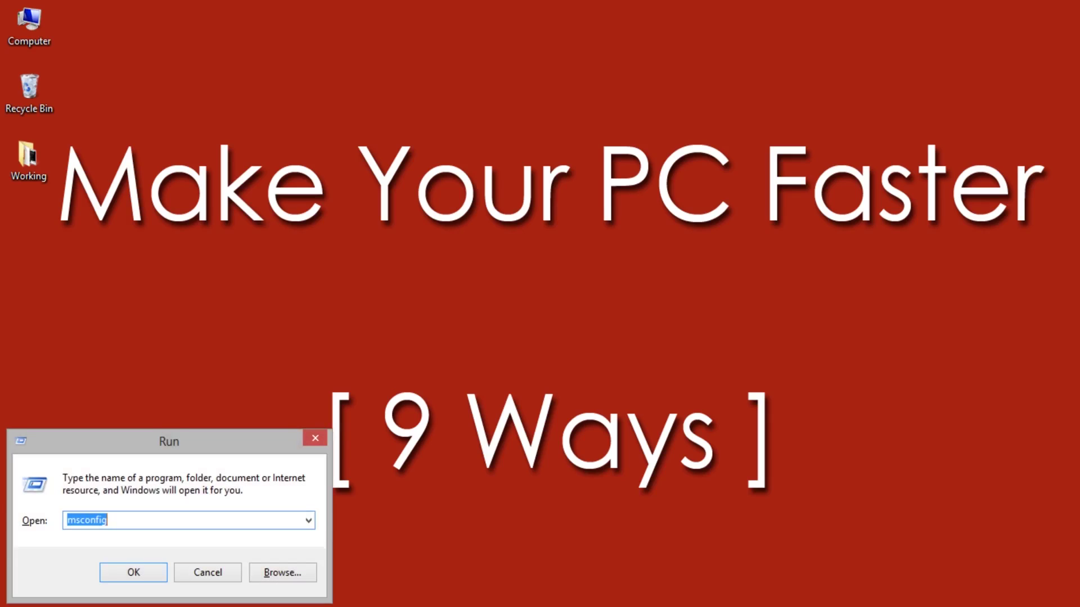
{"action": "type", "text": "regedit"}
{"action": "key", "text": "Return"}
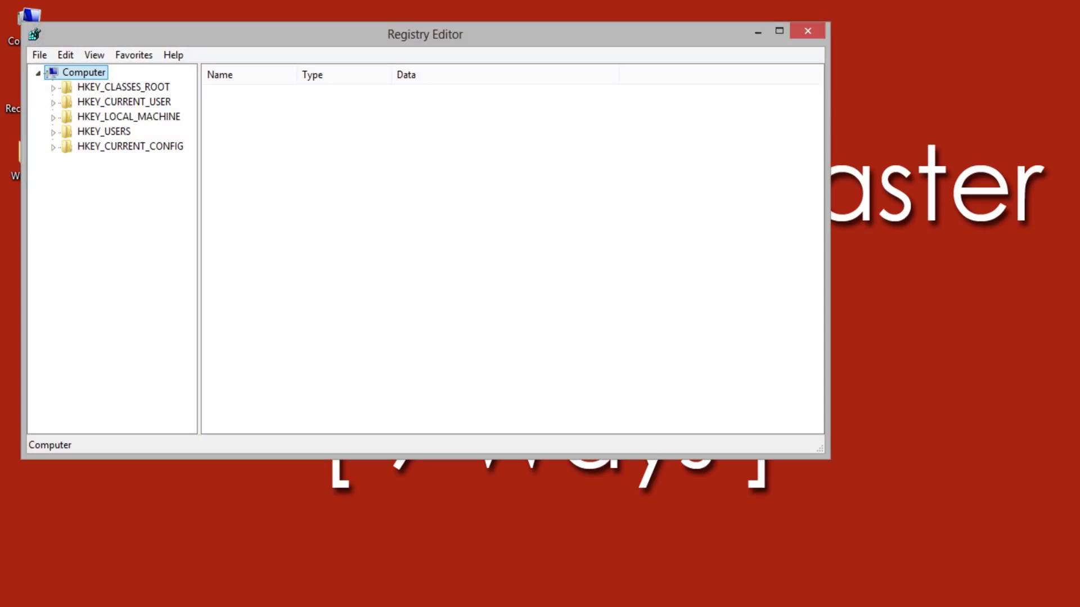
{"action": "left_click", "coordinate": [129, 117]}
{"action": "key", "text": "Right"}
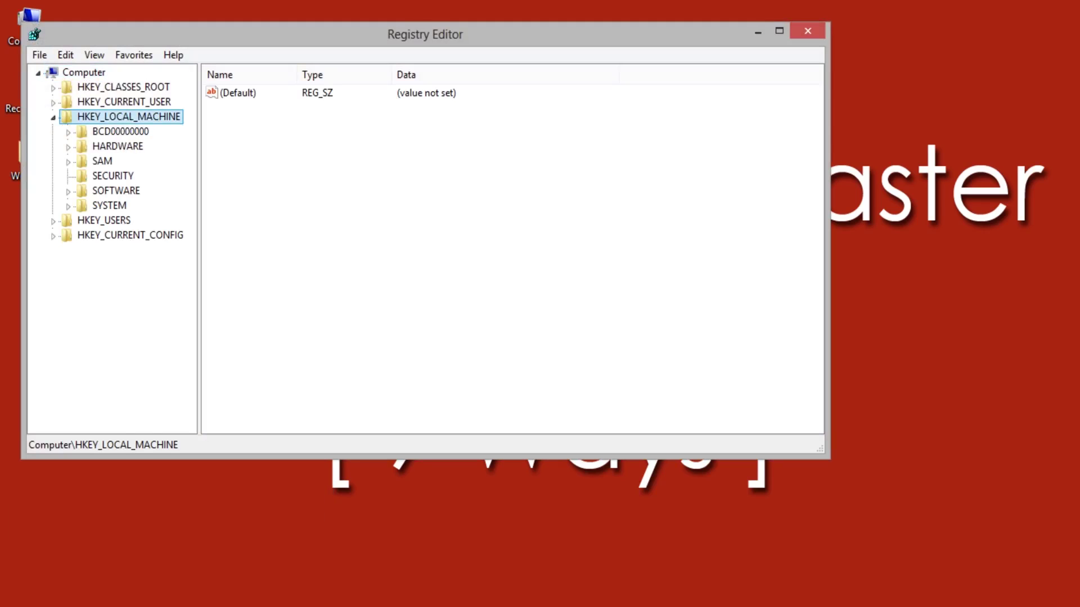
{"action": "left_click", "coordinate": [109, 206]}
{"action": "key", "text": "Right"}
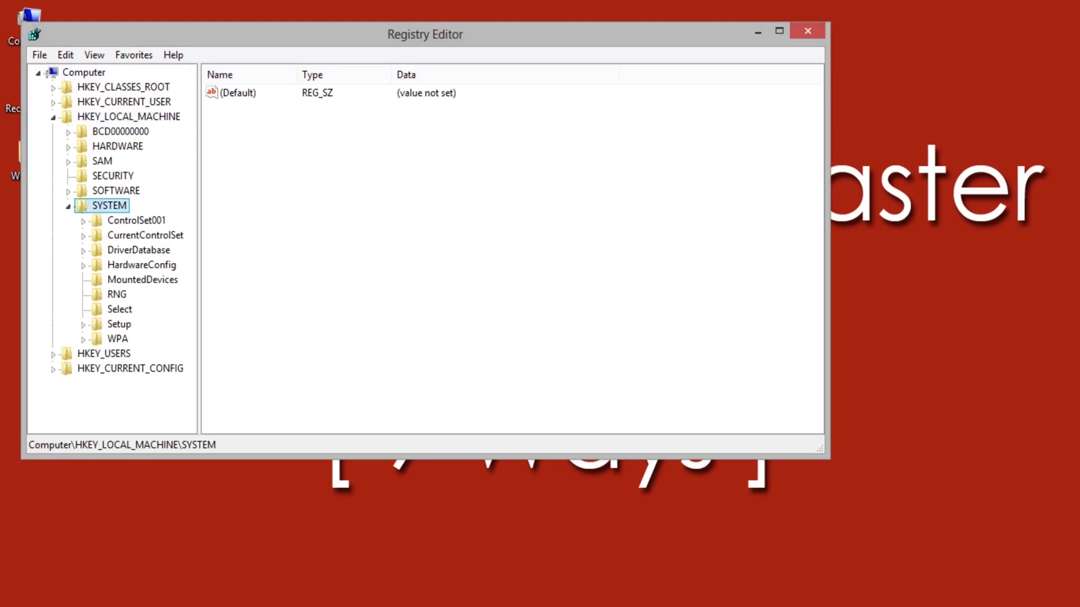
- Open the PrefetchParameters key under CurrentControlSet\Control\Session Manager\Memory Management
{"action": "double_click", "coordinate": [145, 235]}
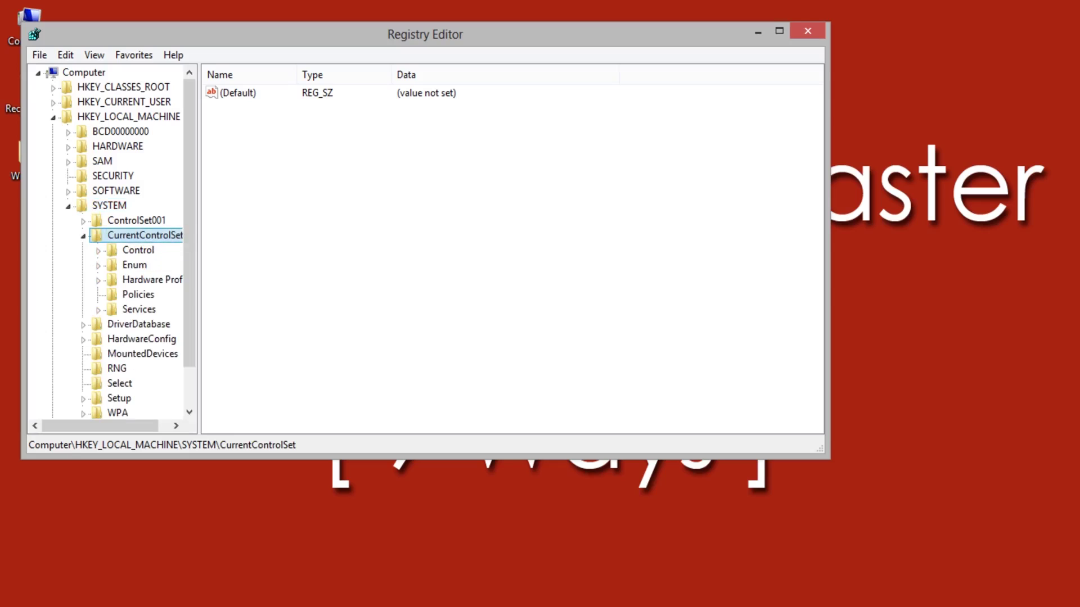
{"action": "double_click", "coordinate": [139, 250]}
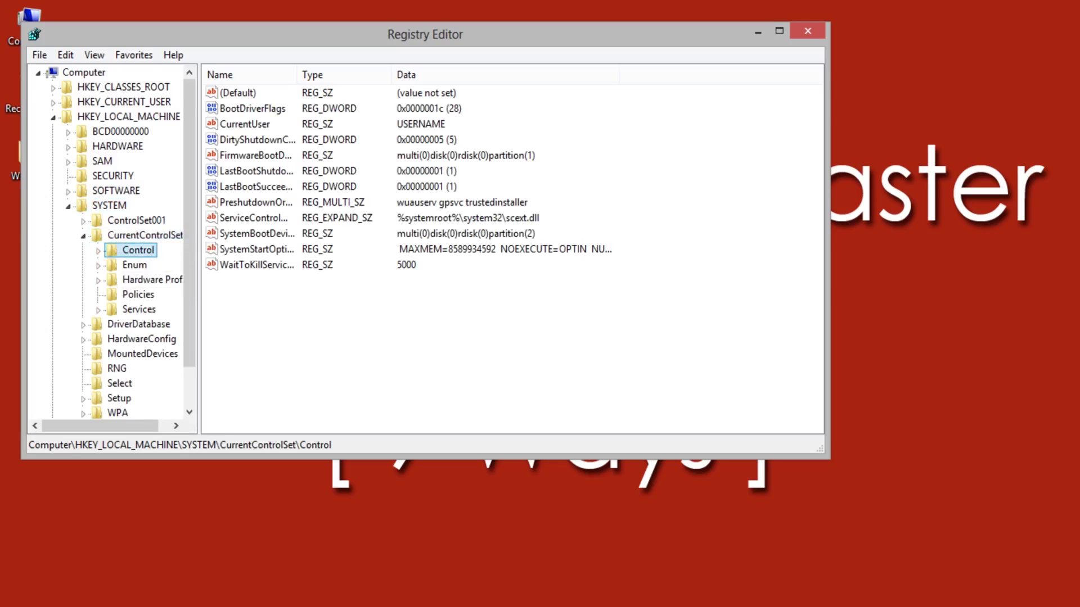
{"action": "scroll", "coordinate": [158, 339], "scroll_direction": "down", "scroll_amount": 17}
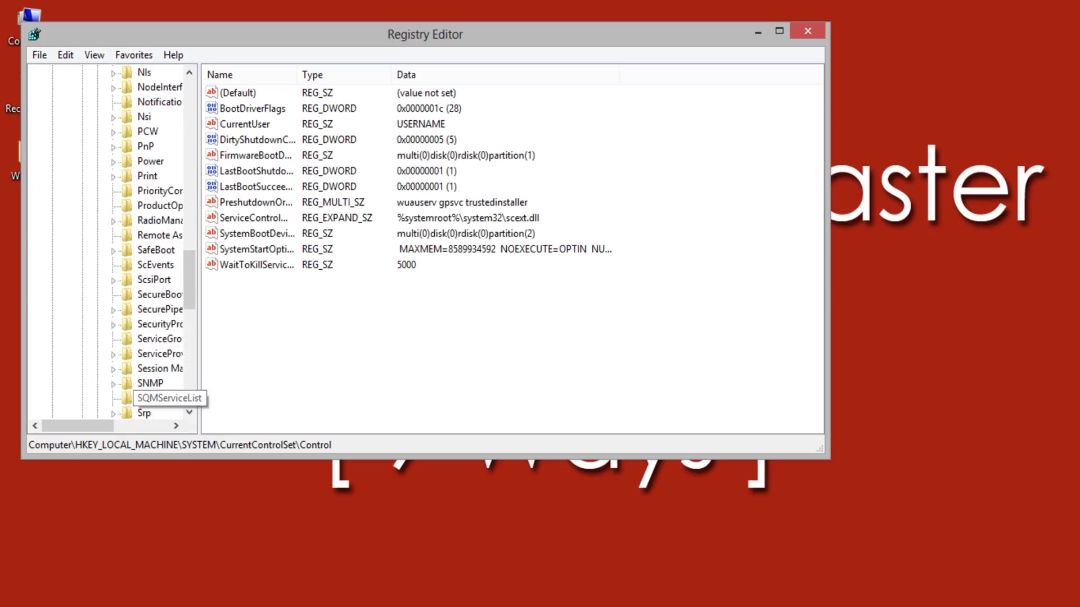
{"action": "left_click", "coordinate": [159, 368]}
{"action": "double_click", "coordinate": [160, 368]}
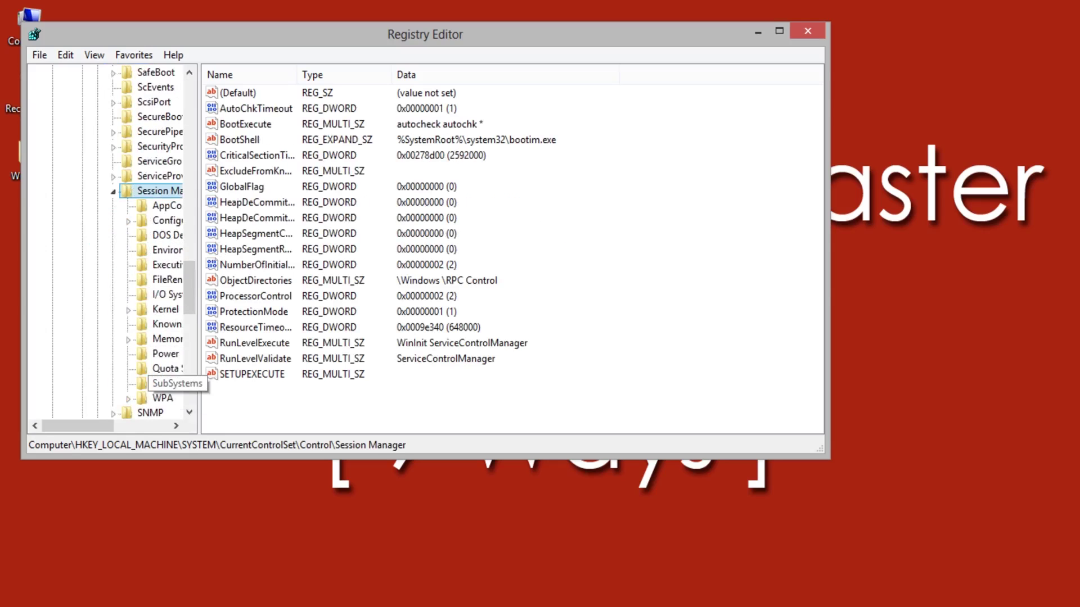
{"action": "double_click", "coordinate": [167, 339]}
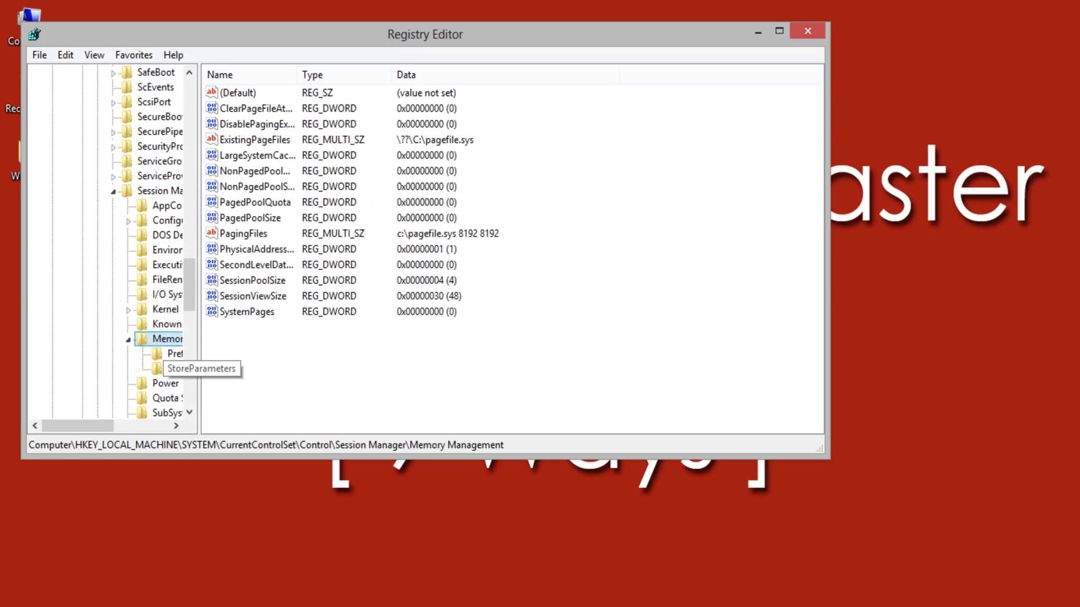
{"action": "left_click", "coordinate": [171, 353]}
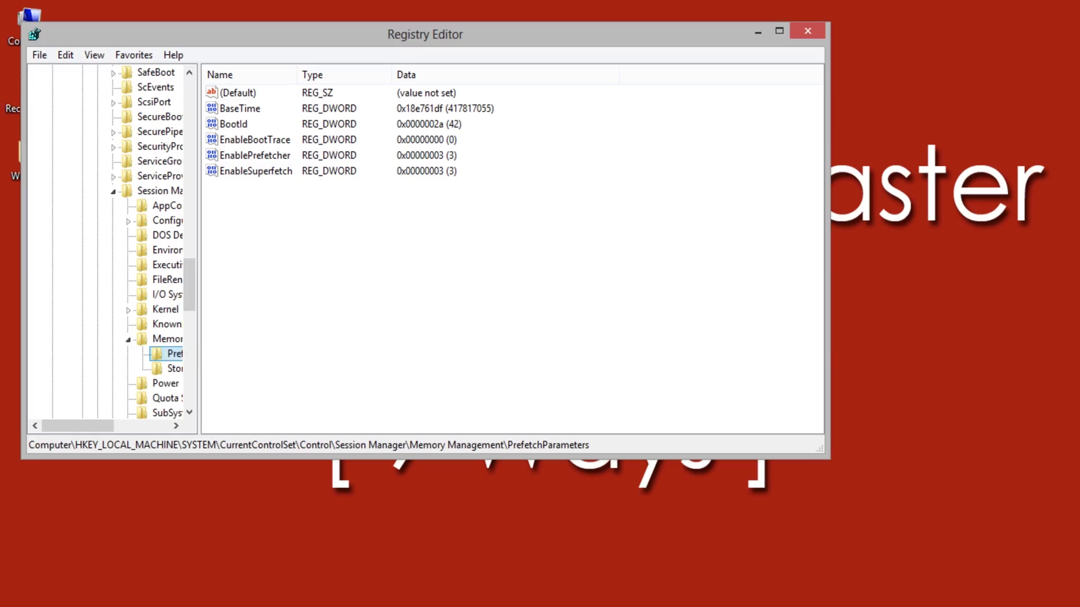
- Set the EnableSuperfetch value data to 0 and close the Registry Editor
{"action": "left_click", "coordinate": [256, 171]}
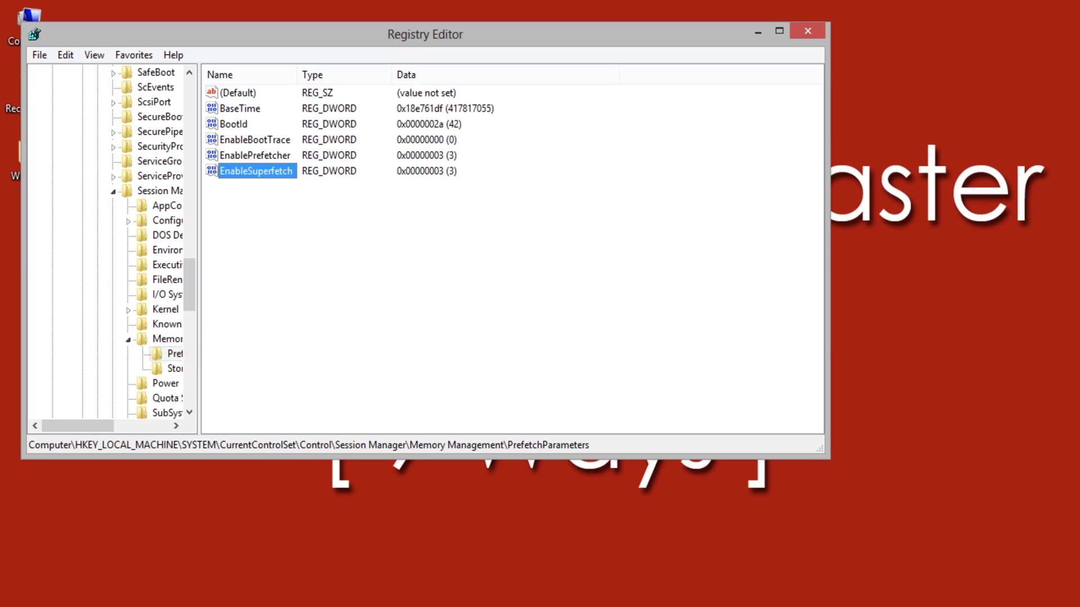
{"action": "key", "text": "Return"}
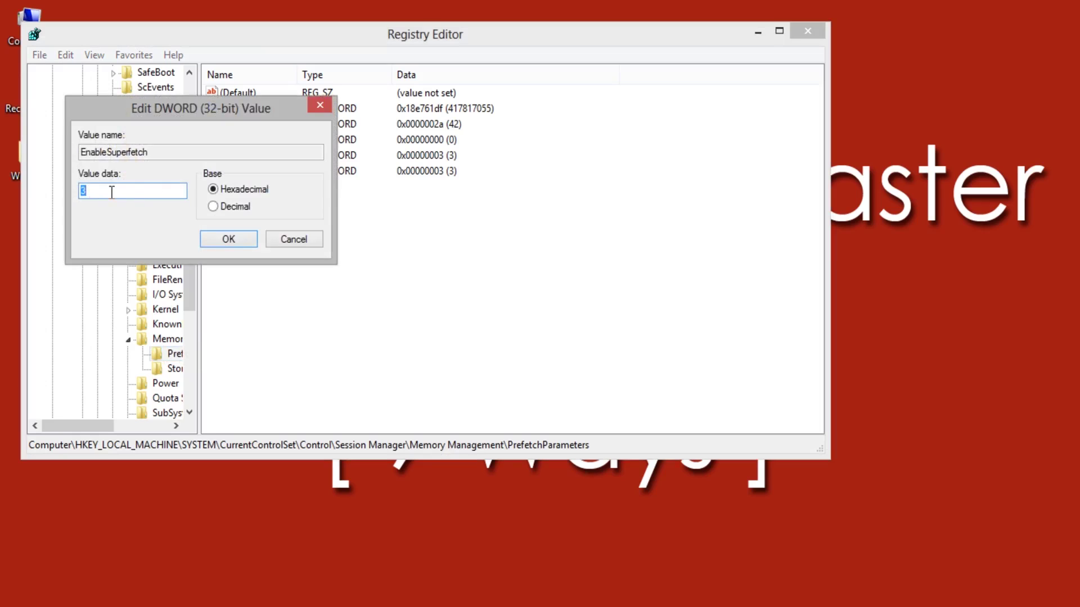
{"action": "type", "text": "0"}
{"action": "key", "text": "Return"}
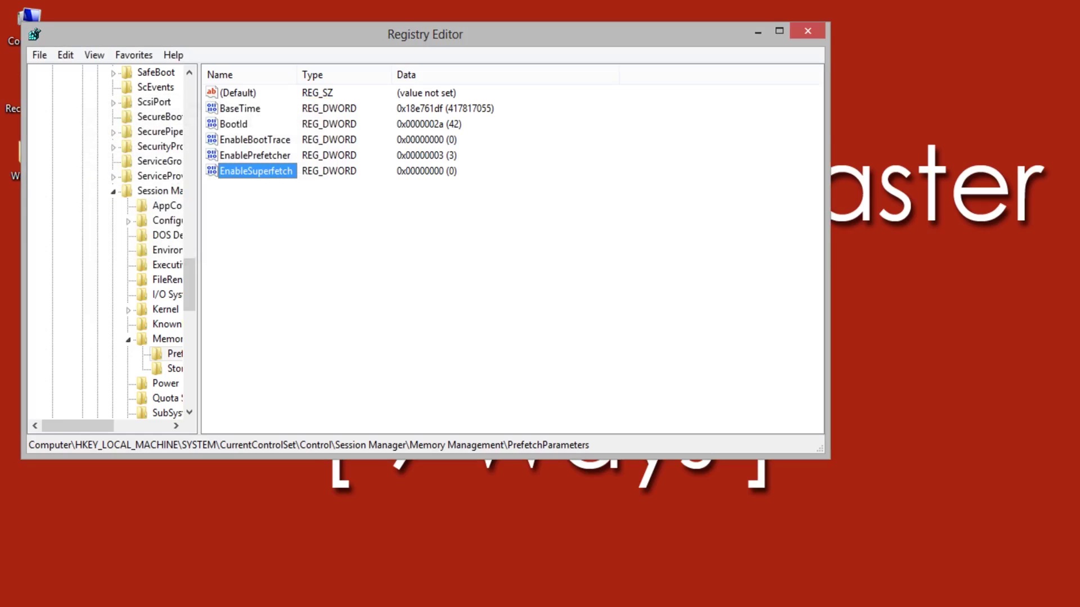
{"action": "left_click", "coordinate": [807, 31]}
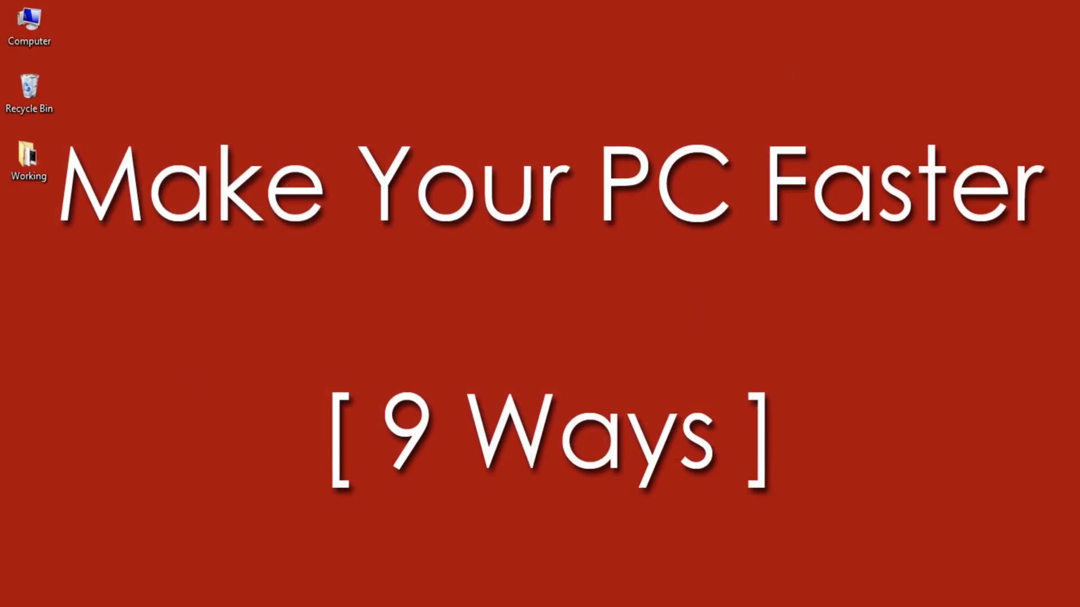
- Open the Computer window and bring up the advanced view settings in Folder Options, moving the dialog clear of the window's edge
{"action": "double_click", "coordinate": [29, 25]}
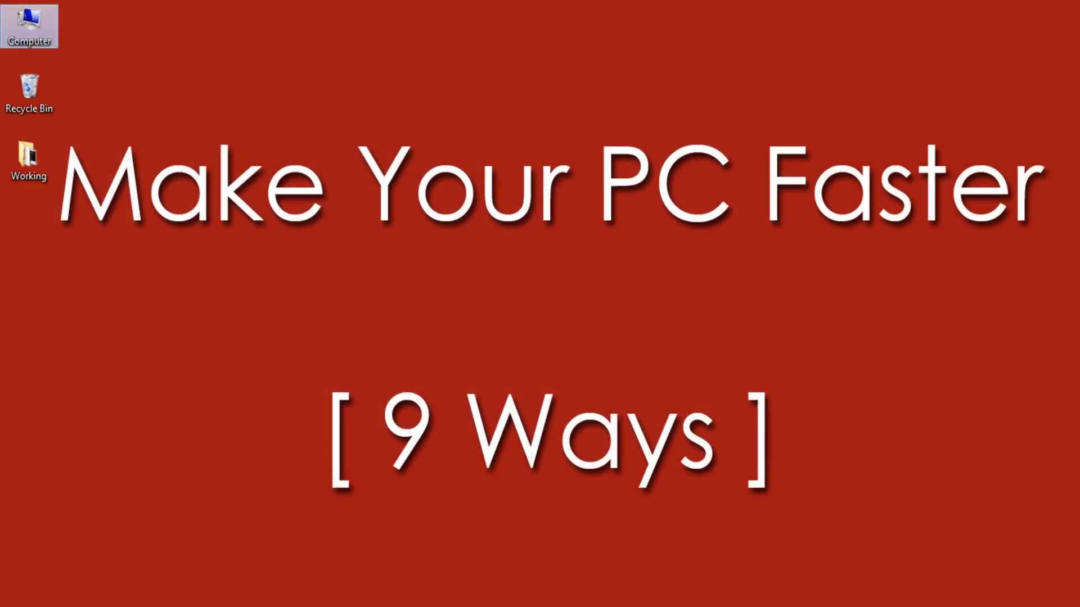
{"action": "key", "text": "super+Up"}
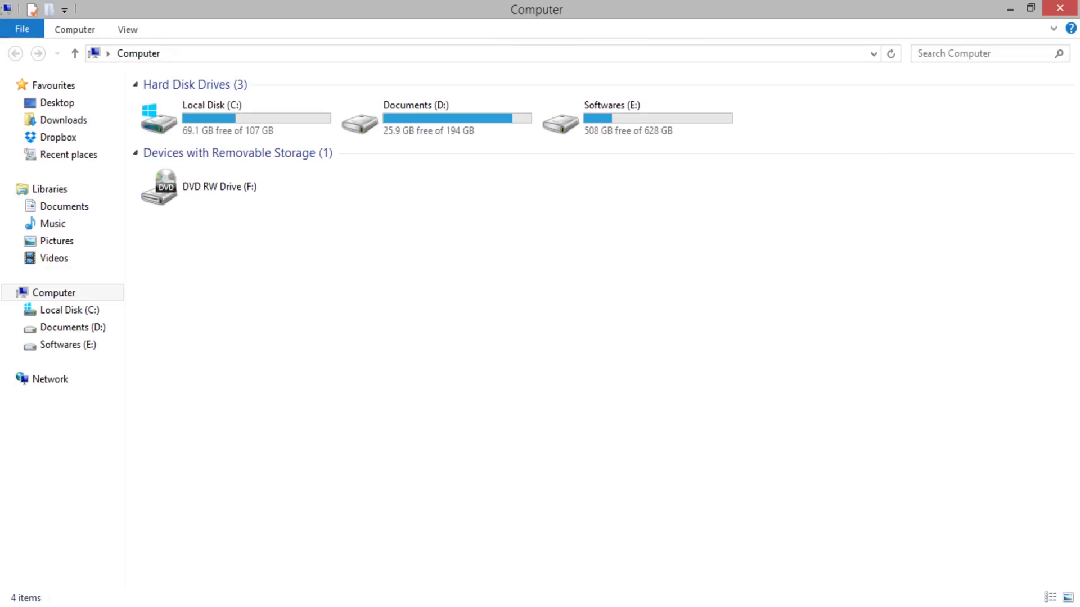
{"action": "left_click", "coordinate": [127, 29]}
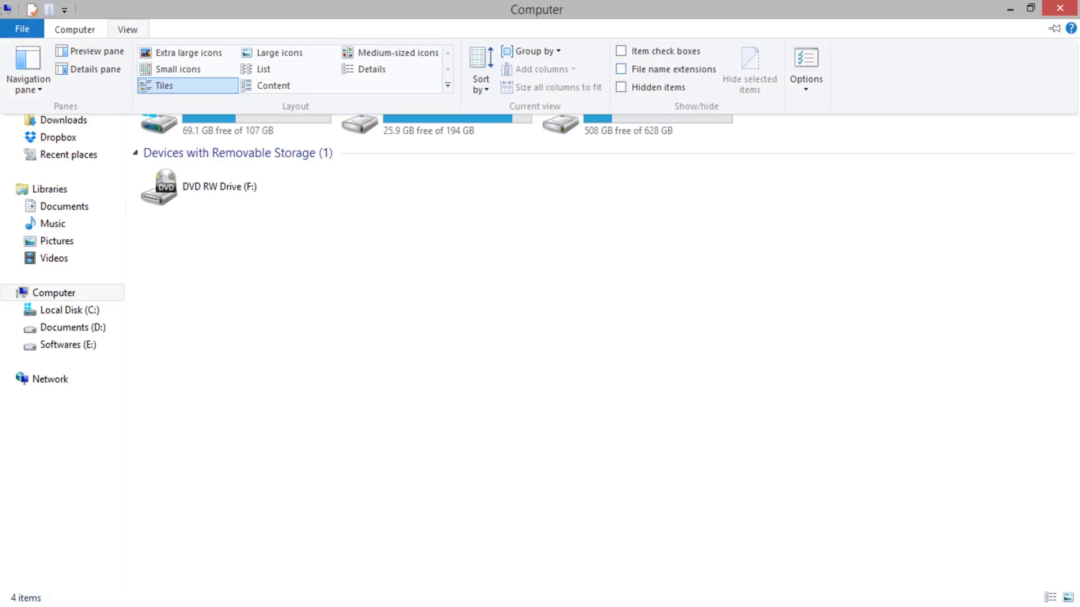
{"action": "left_click", "coordinate": [806, 68]}
{"action": "left_click", "coordinate": [78, 122]}
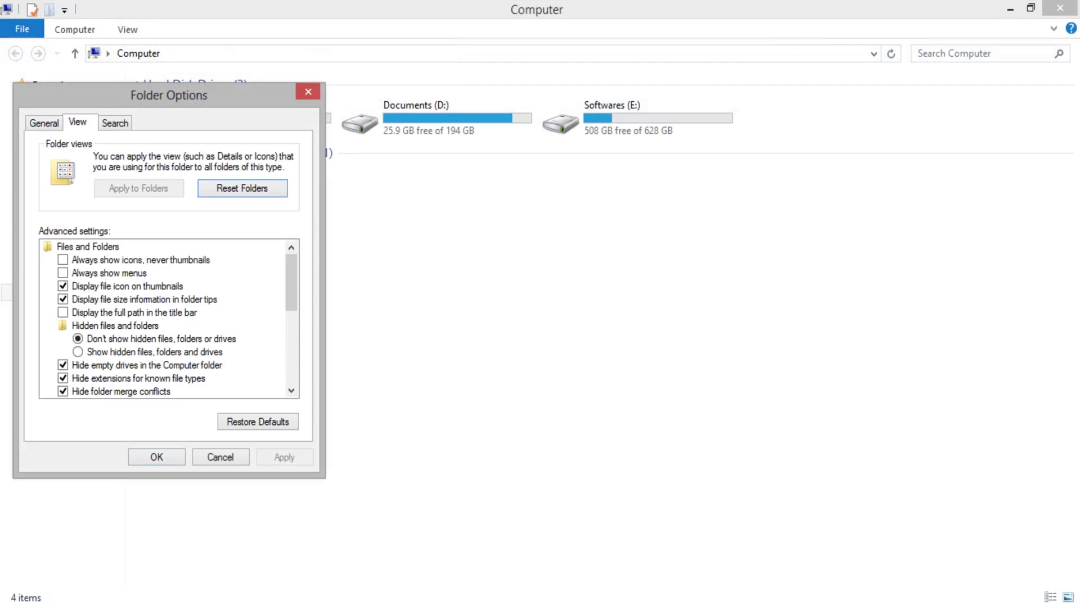
{"action": "left_click_drag", "start_coordinate": [169, 95], "coordinate": [384, 70]}
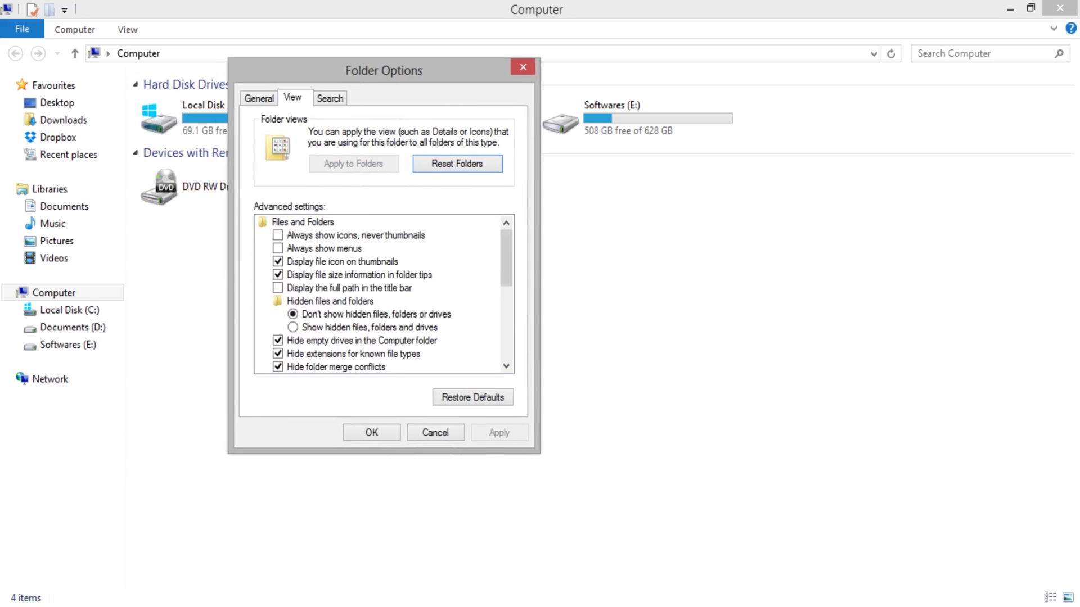
- Turn on "Always show icons, never thumbnails", turn off "Display file icon on thumbnails", and apply the folder options
{"action": "left_click", "coordinate": [278, 235]}
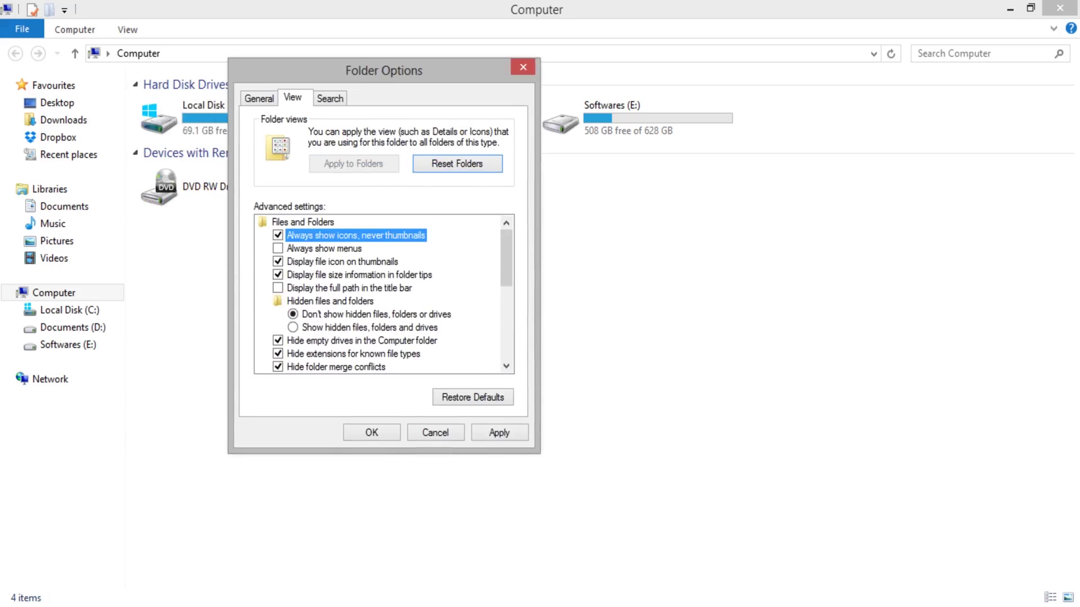
{"action": "left_click", "coordinate": [278, 262]}
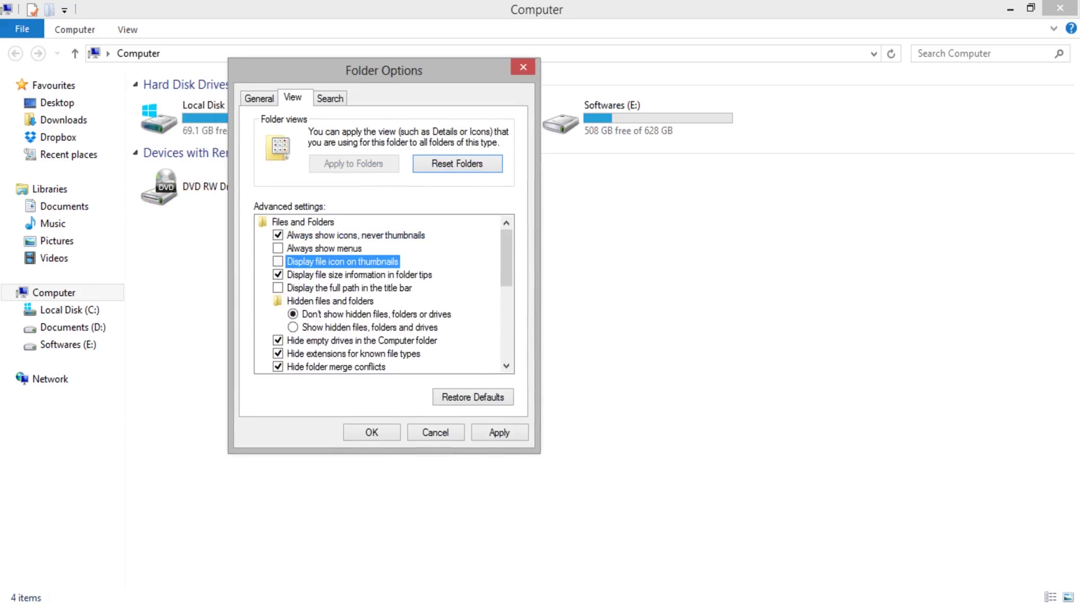
{"action": "left_click", "coordinate": [499, 433]}
{"action": "left_click", "coordinate": [371, 433]}
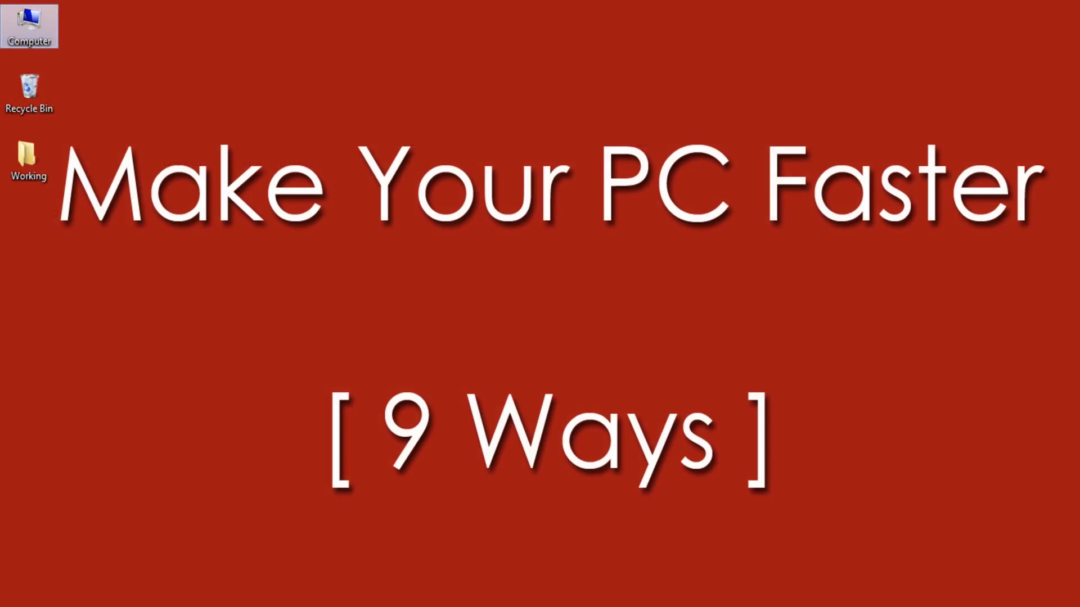
- Search the system settings for "user" and open the option to change User Account Control settings
{"action": "key", "text": "super"}
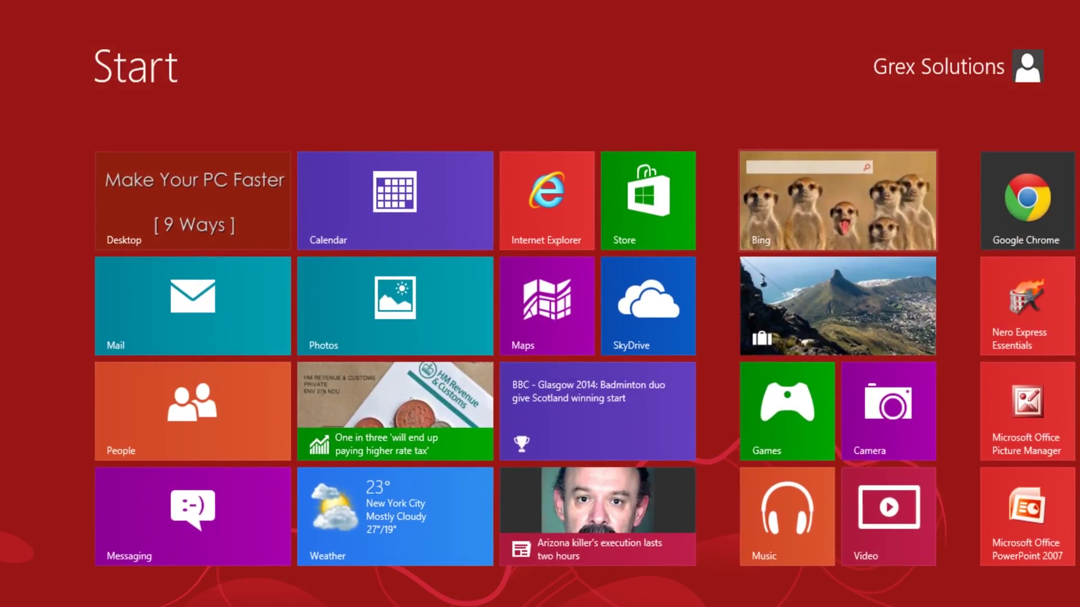
{"action": "type", "text": "user"}
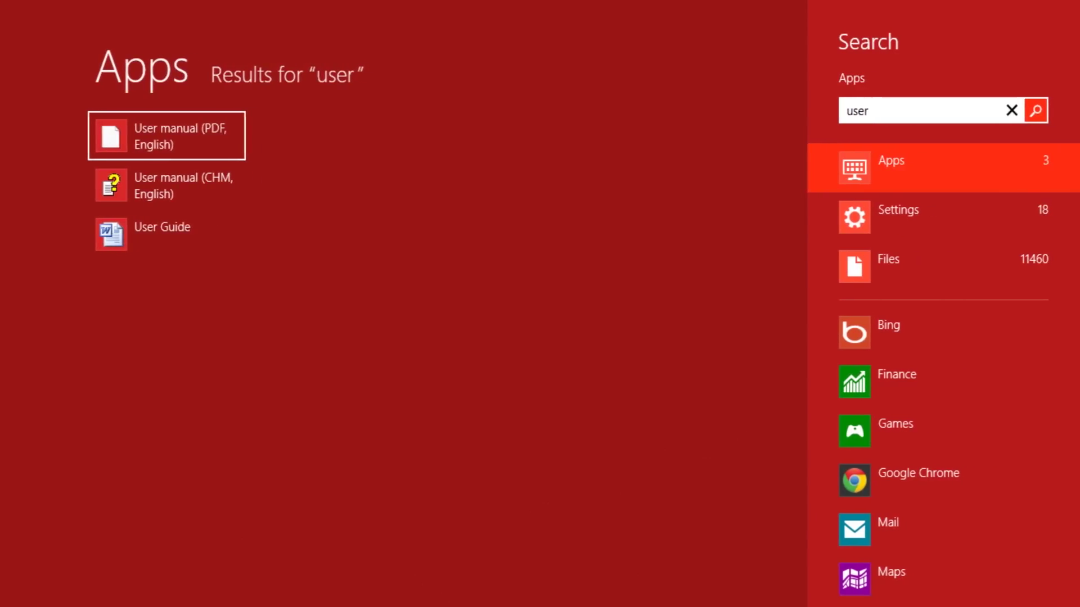
{"action": "left_click", "coordinate": [936, 217]}
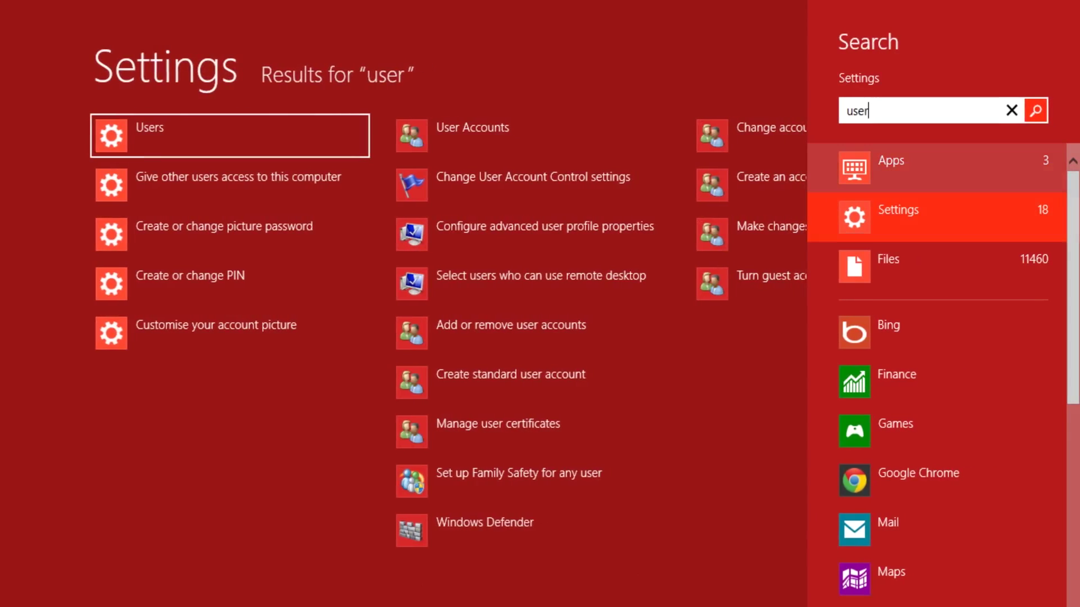
{"action": "left_click", "coordinate": [529, 185]}
{"action": "left_click", "coordinate": [528, 184]}
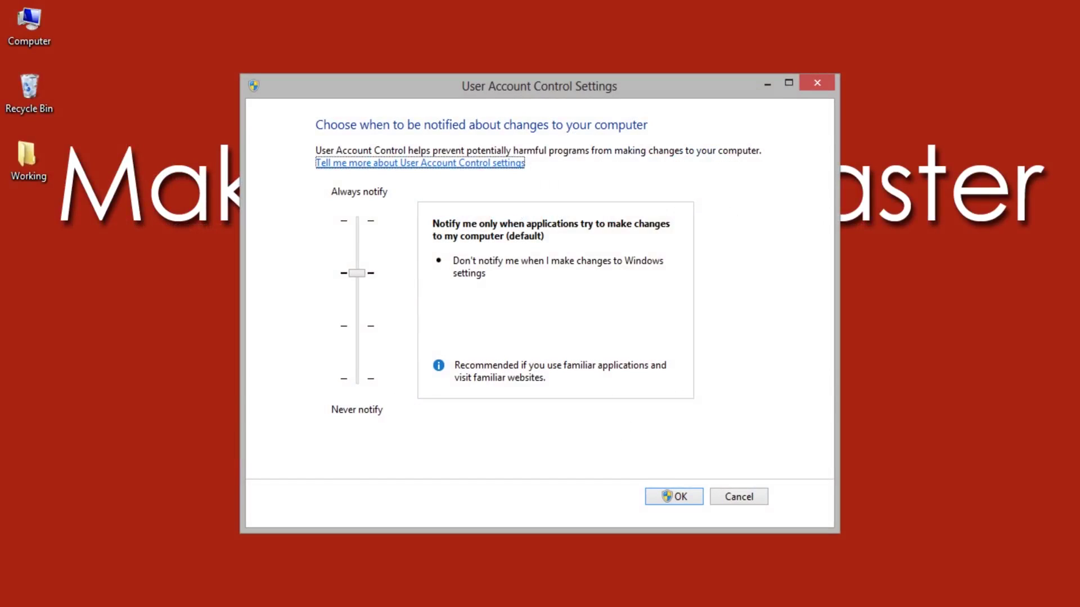
- Lower the User Account Control notification level to Never notify and confirm the change
{"action": "left_click_drag", "start_coordinate": [539, 86], "coordinate": [576, 58]}
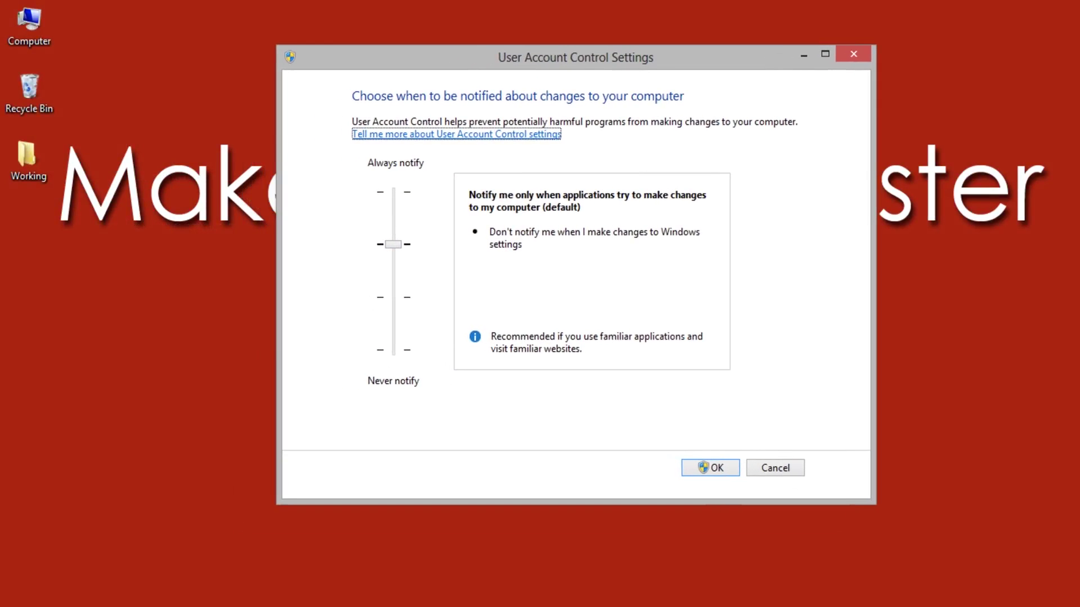
{"action": "left_click_drag", "start_coordinate": [393, 244], "coordinate": [393, 351]}
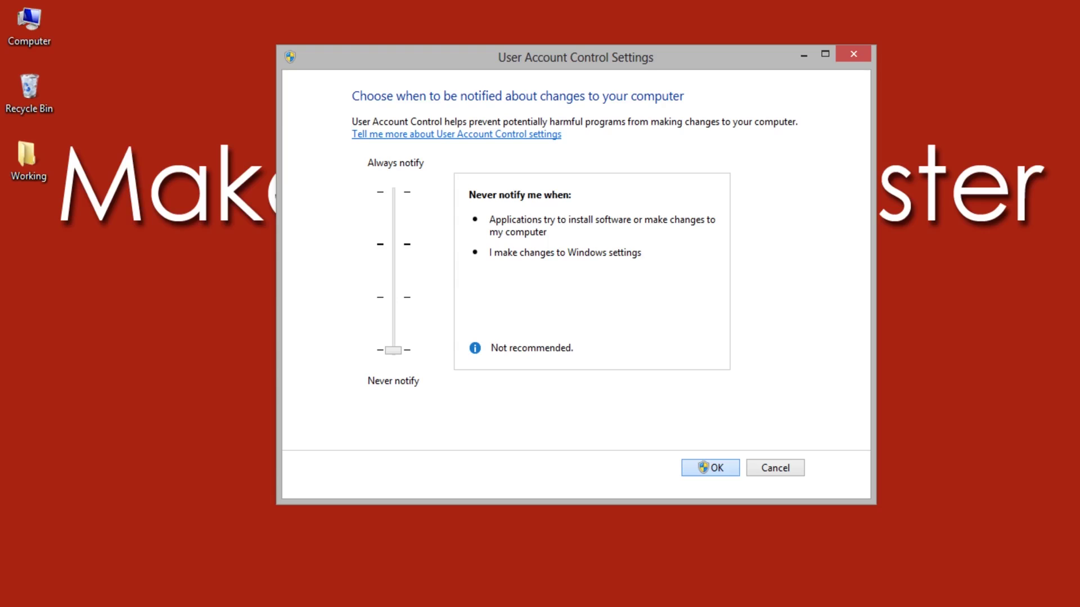
{"action": "key", "text": "Return"}
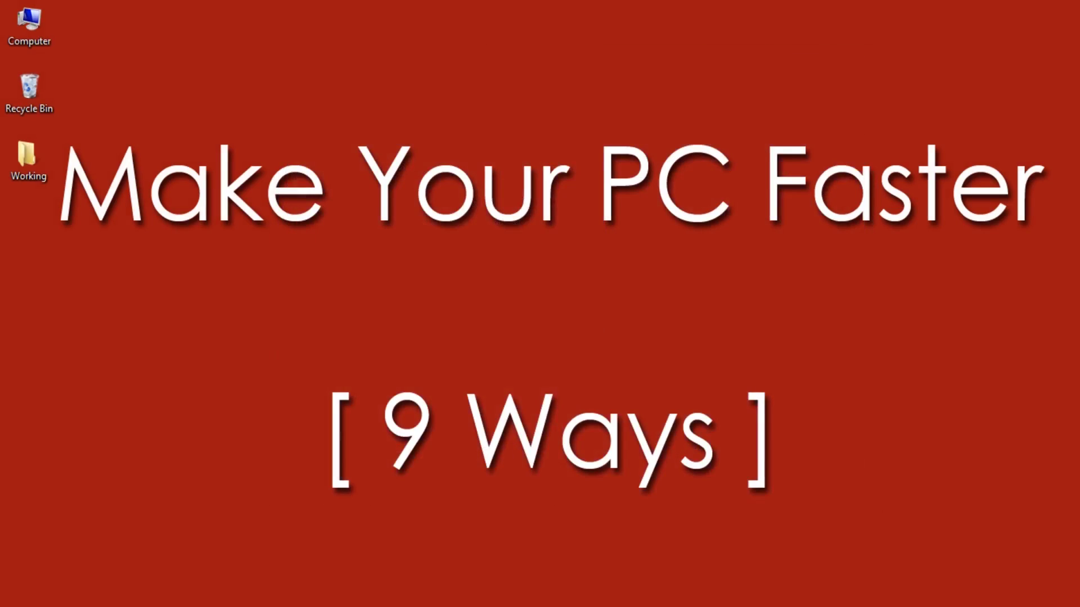